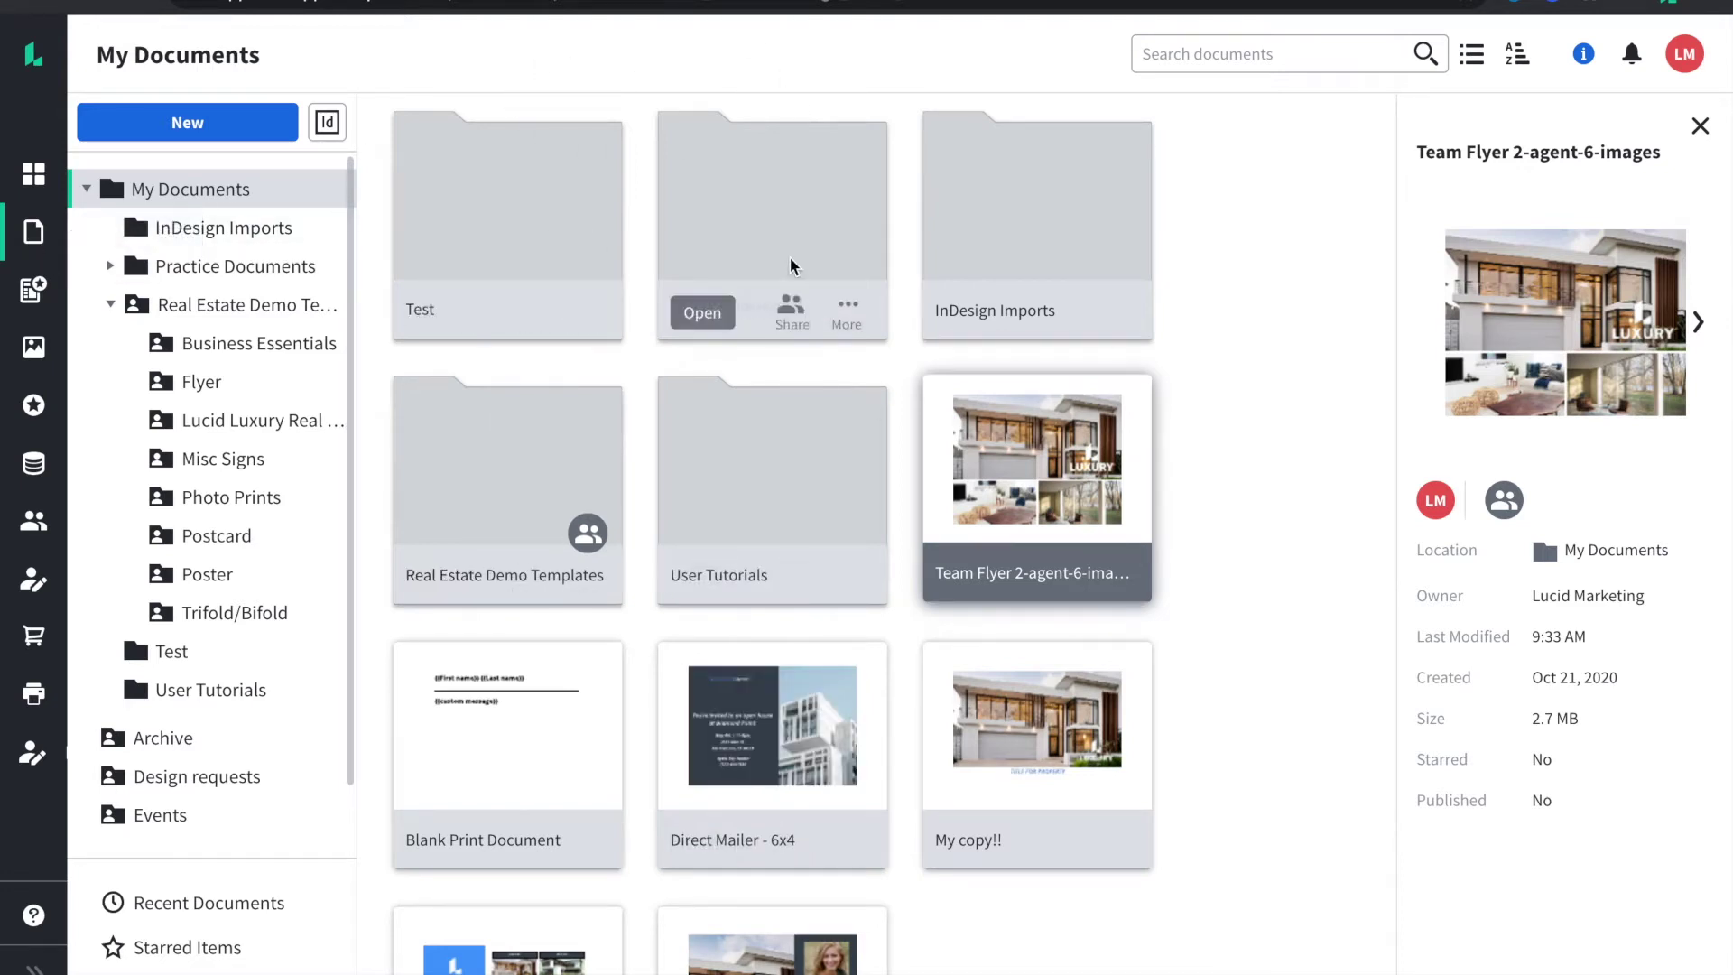
pyautogui.scroll(-2, 790, 271)
pyautogui.scroll(2, 790, 258)
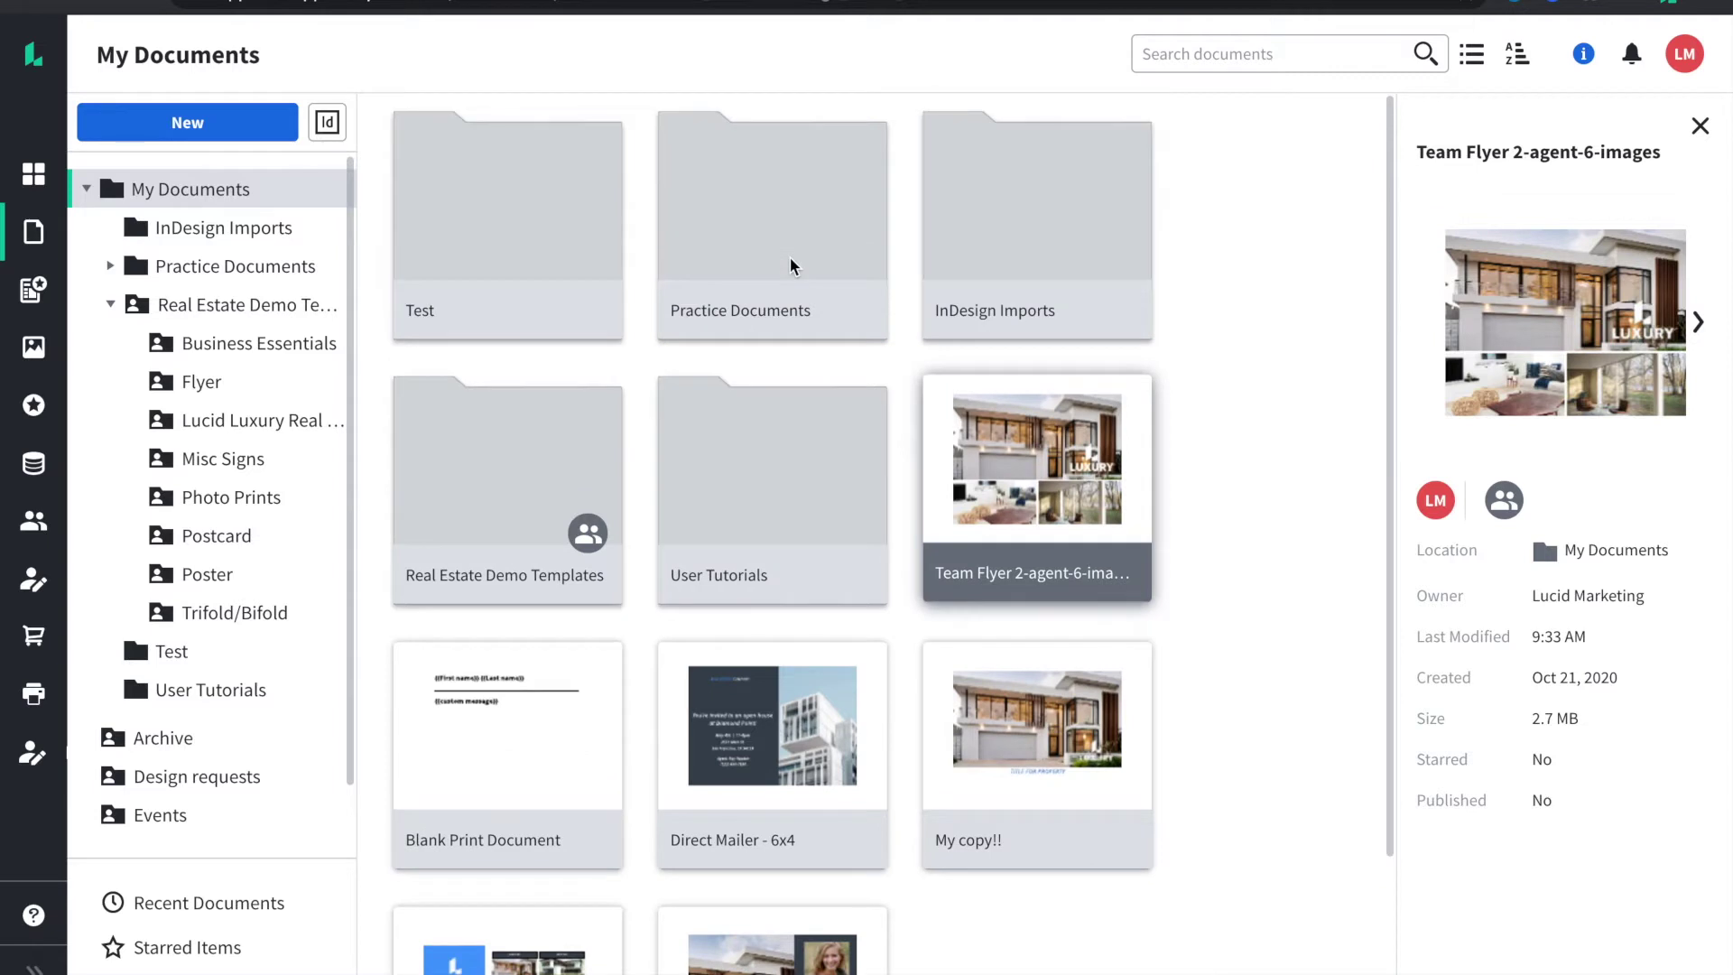
# Step: Add a folder from the New menu, keeping the default name 'New Folder'
pyautogui.click(265, 125)
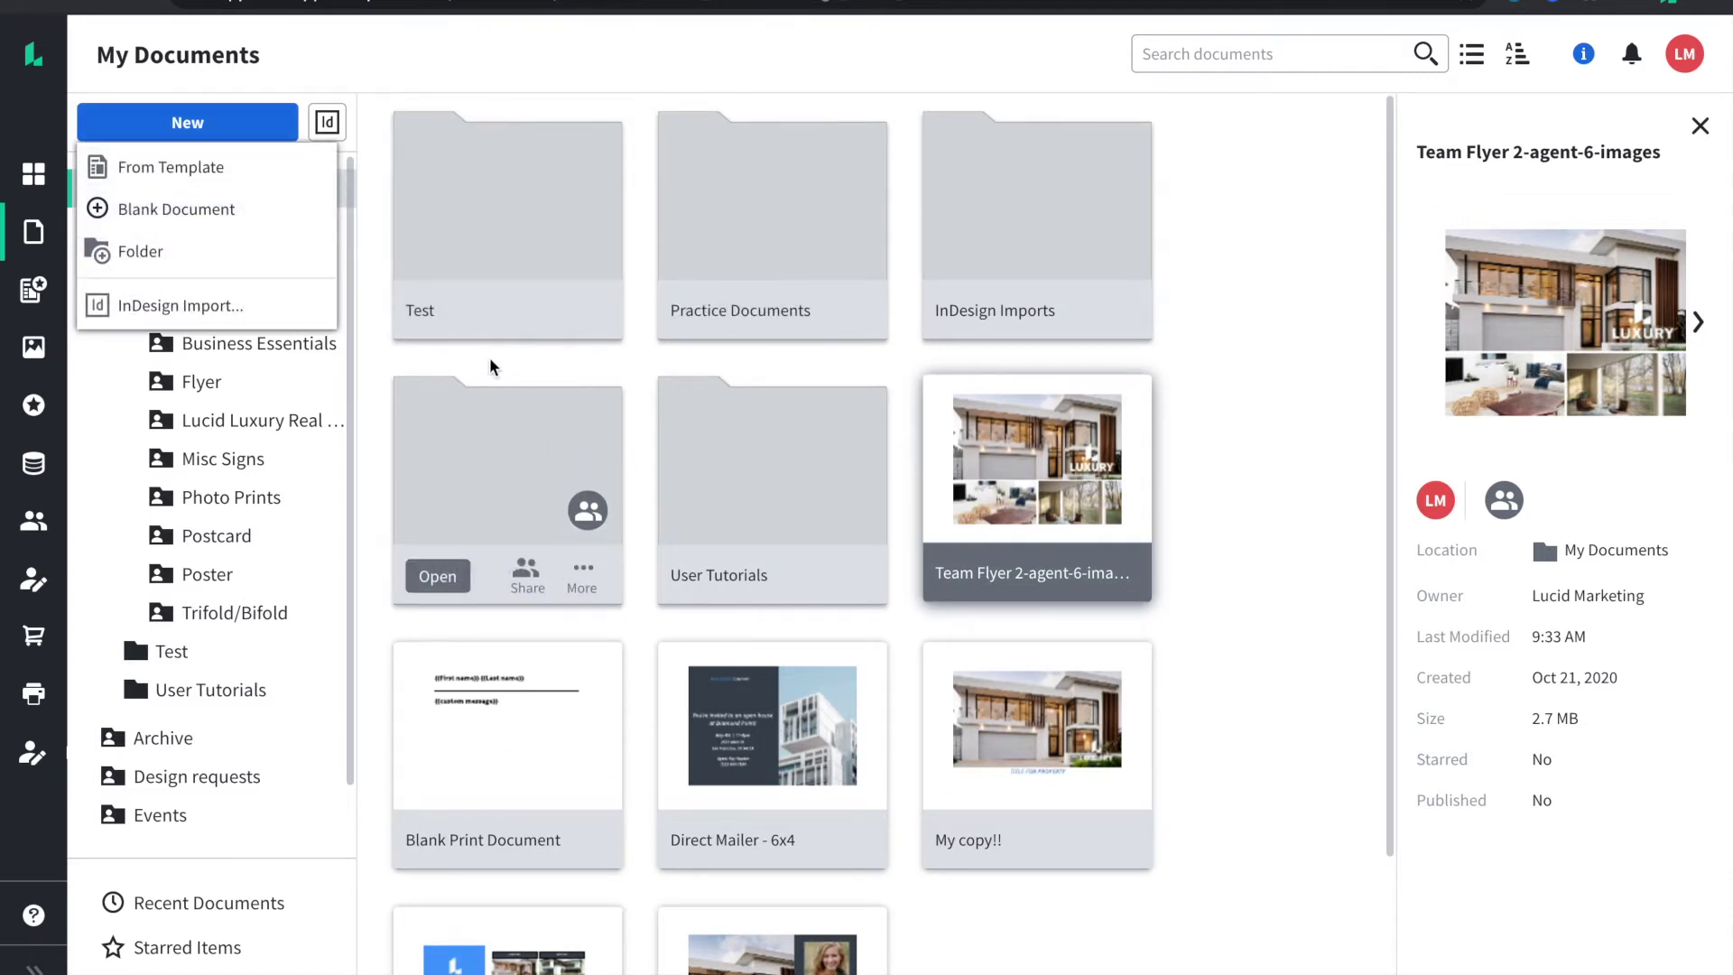
pyautogui.click(488, 325)
pyautogui.click(264, 122)
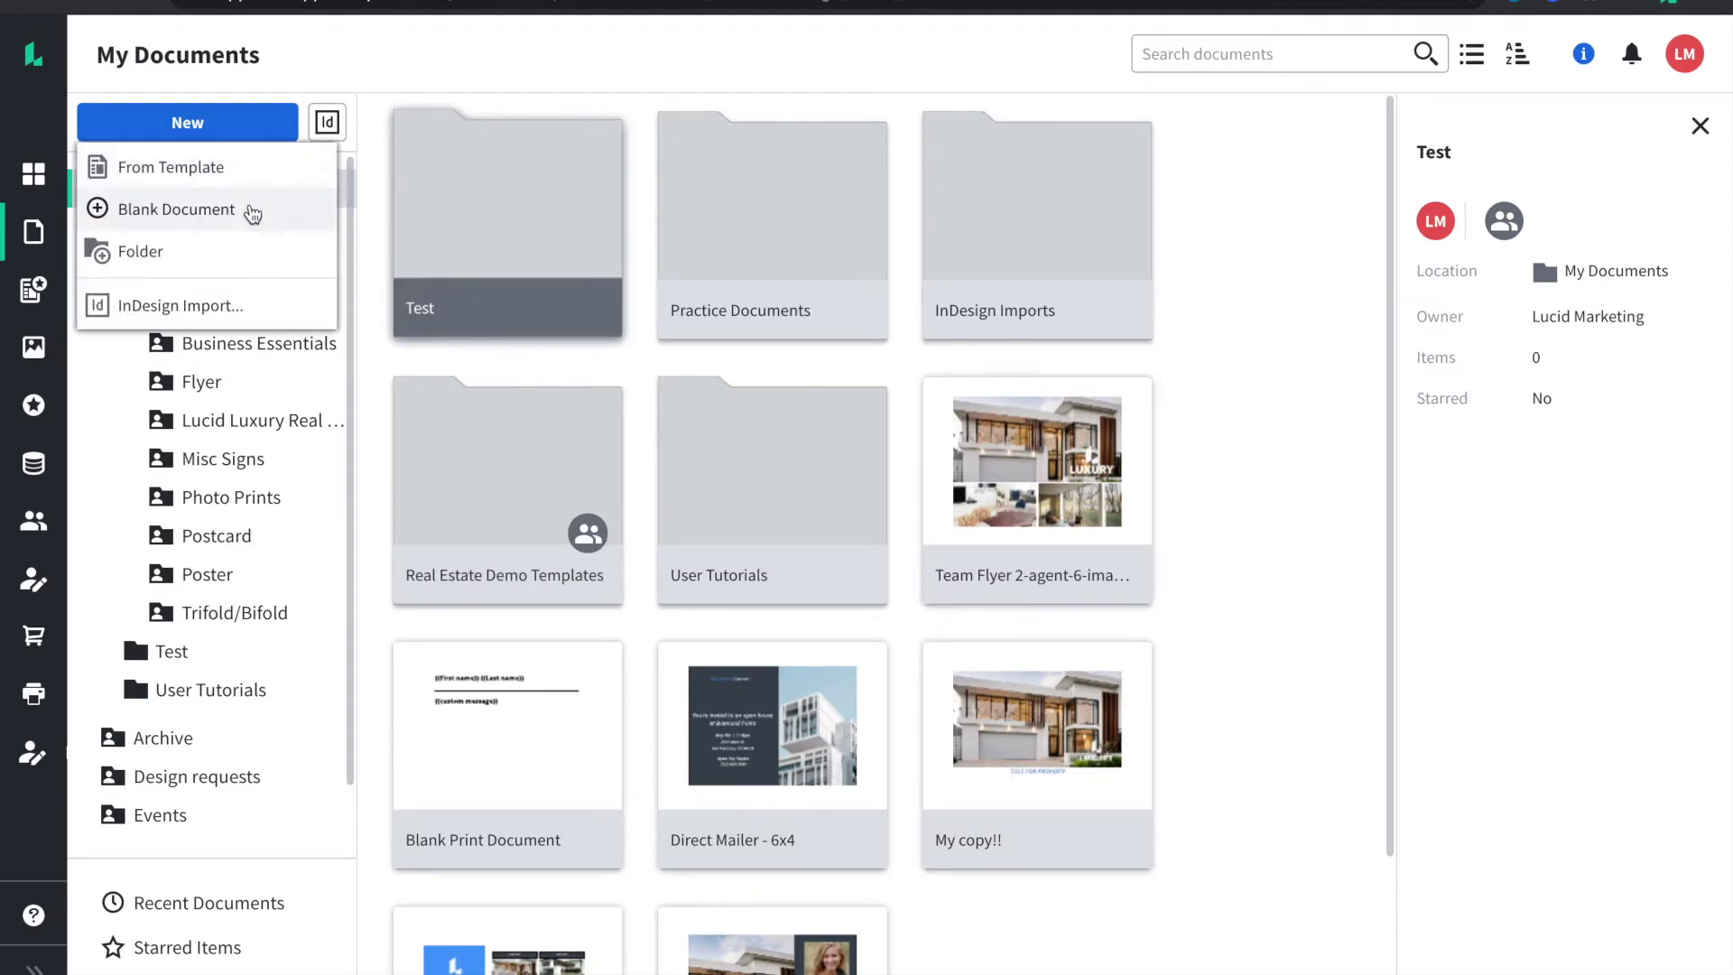
pyautogui.click(247, 251)
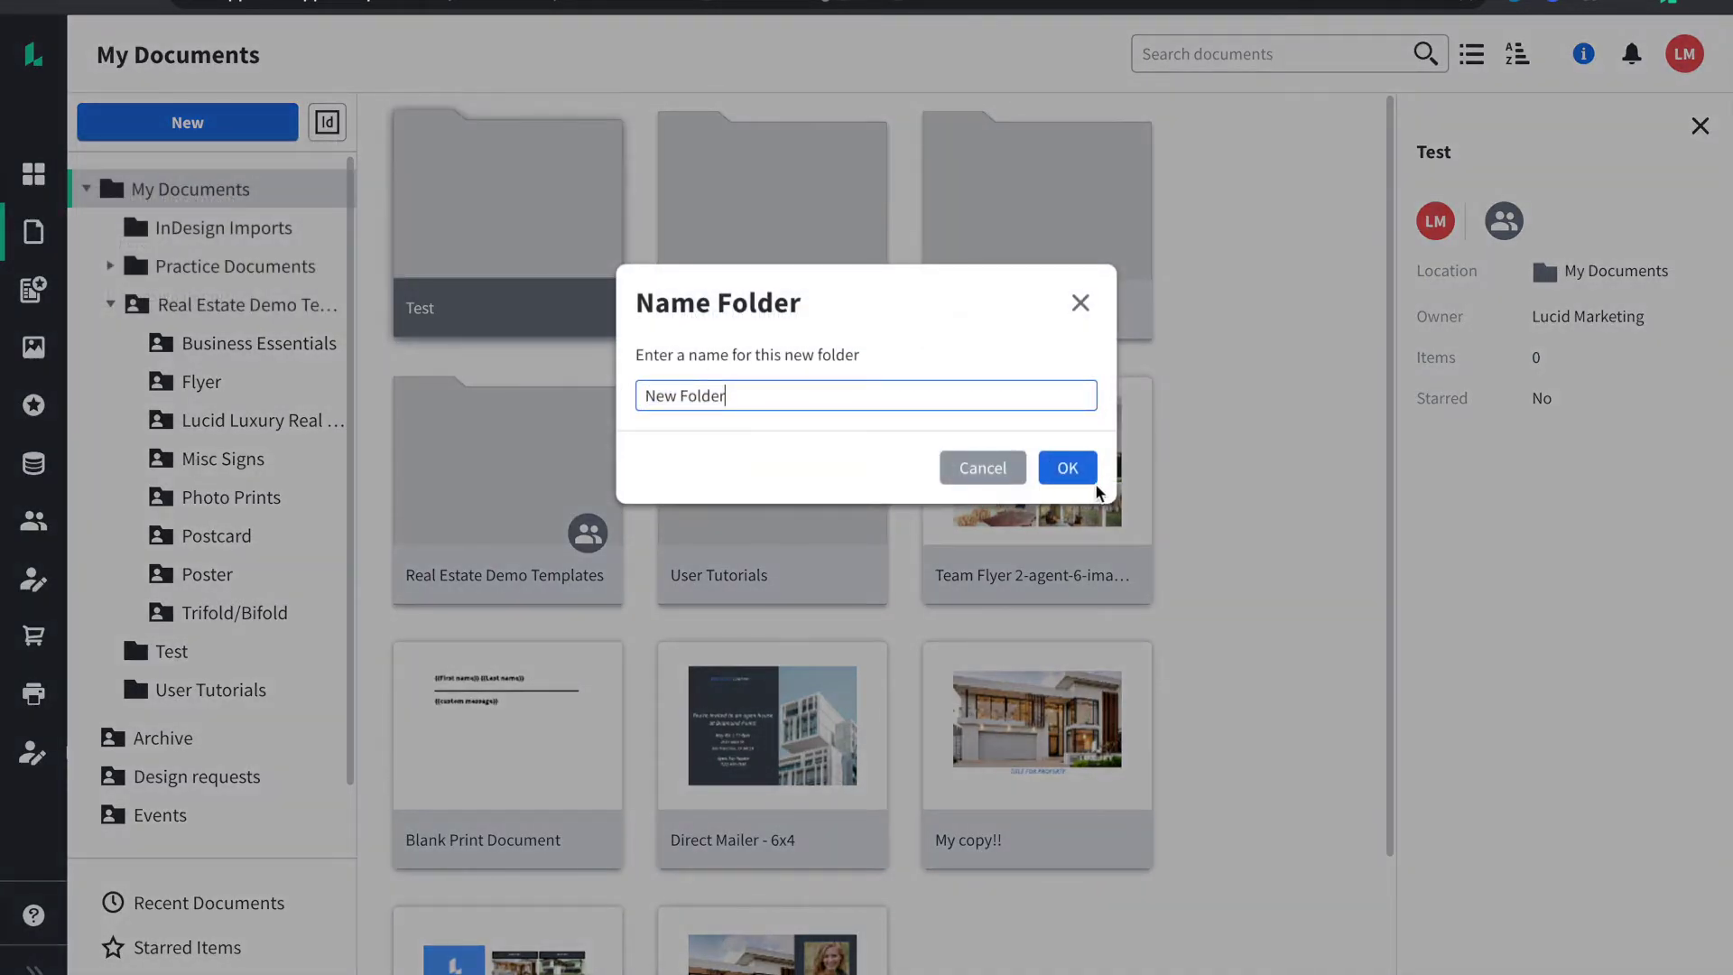
pyautogui.click(1073, 471)
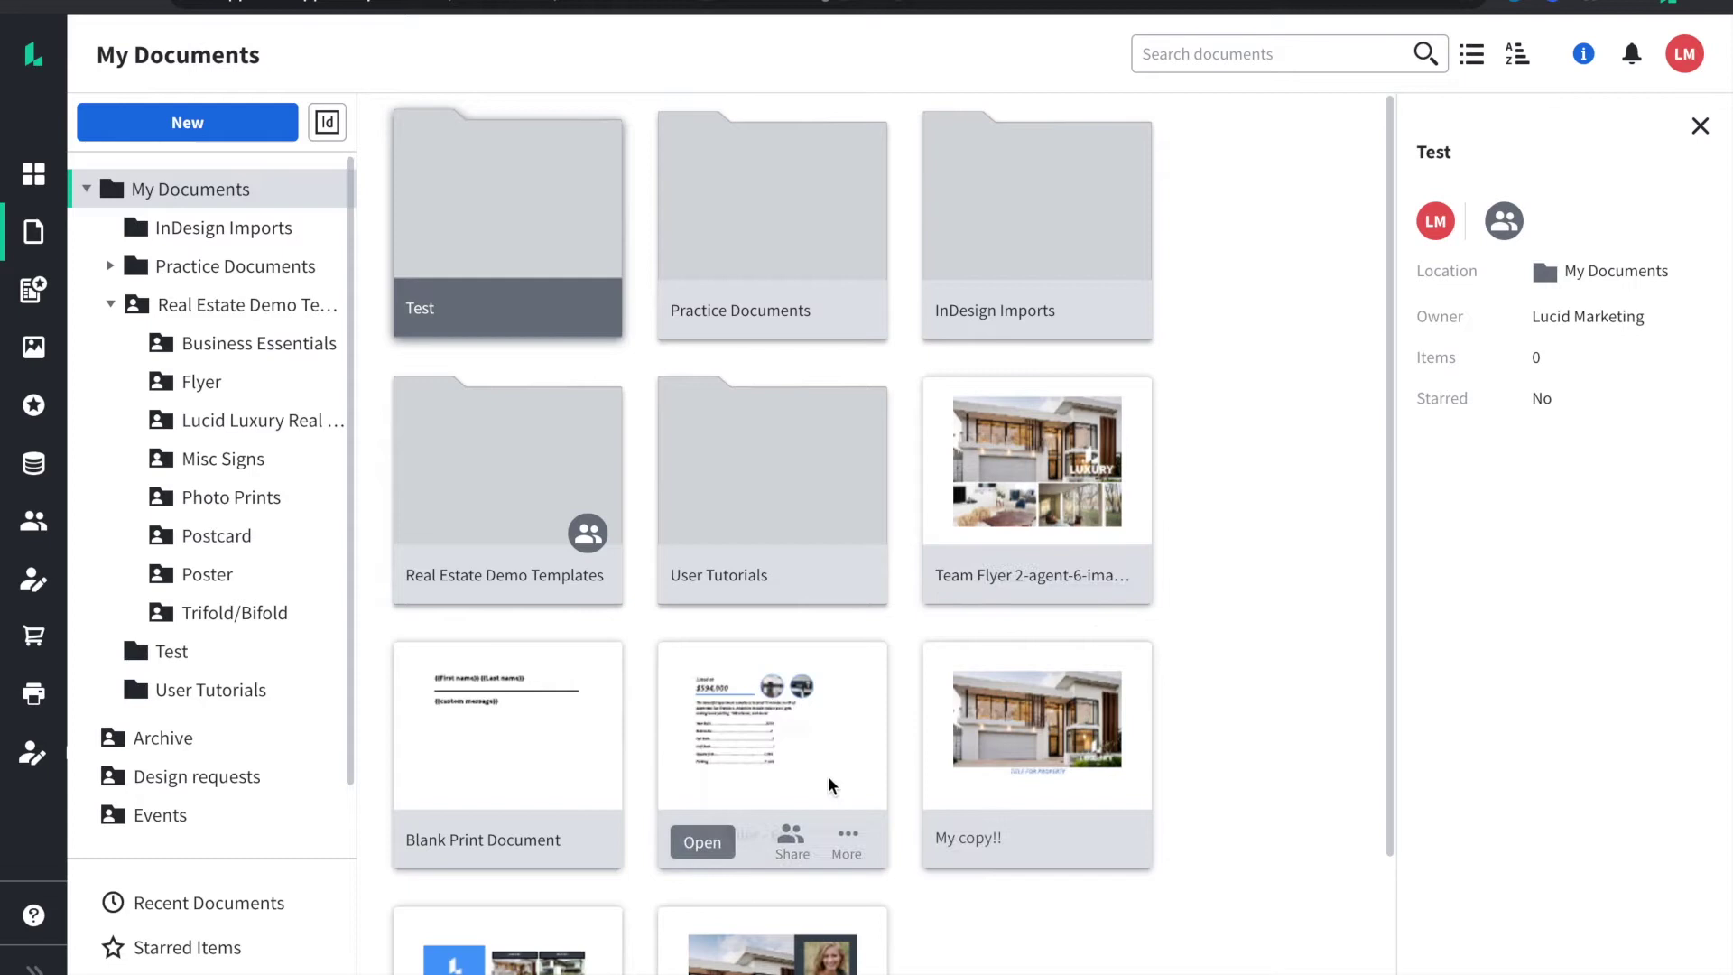
# Step: Drag Direct Mailer - 6x4 into New Folder, check its contents, and return to My Documents
pyautogui.moveTo(1029, 731); pyautogui.dragTo(523, 310)
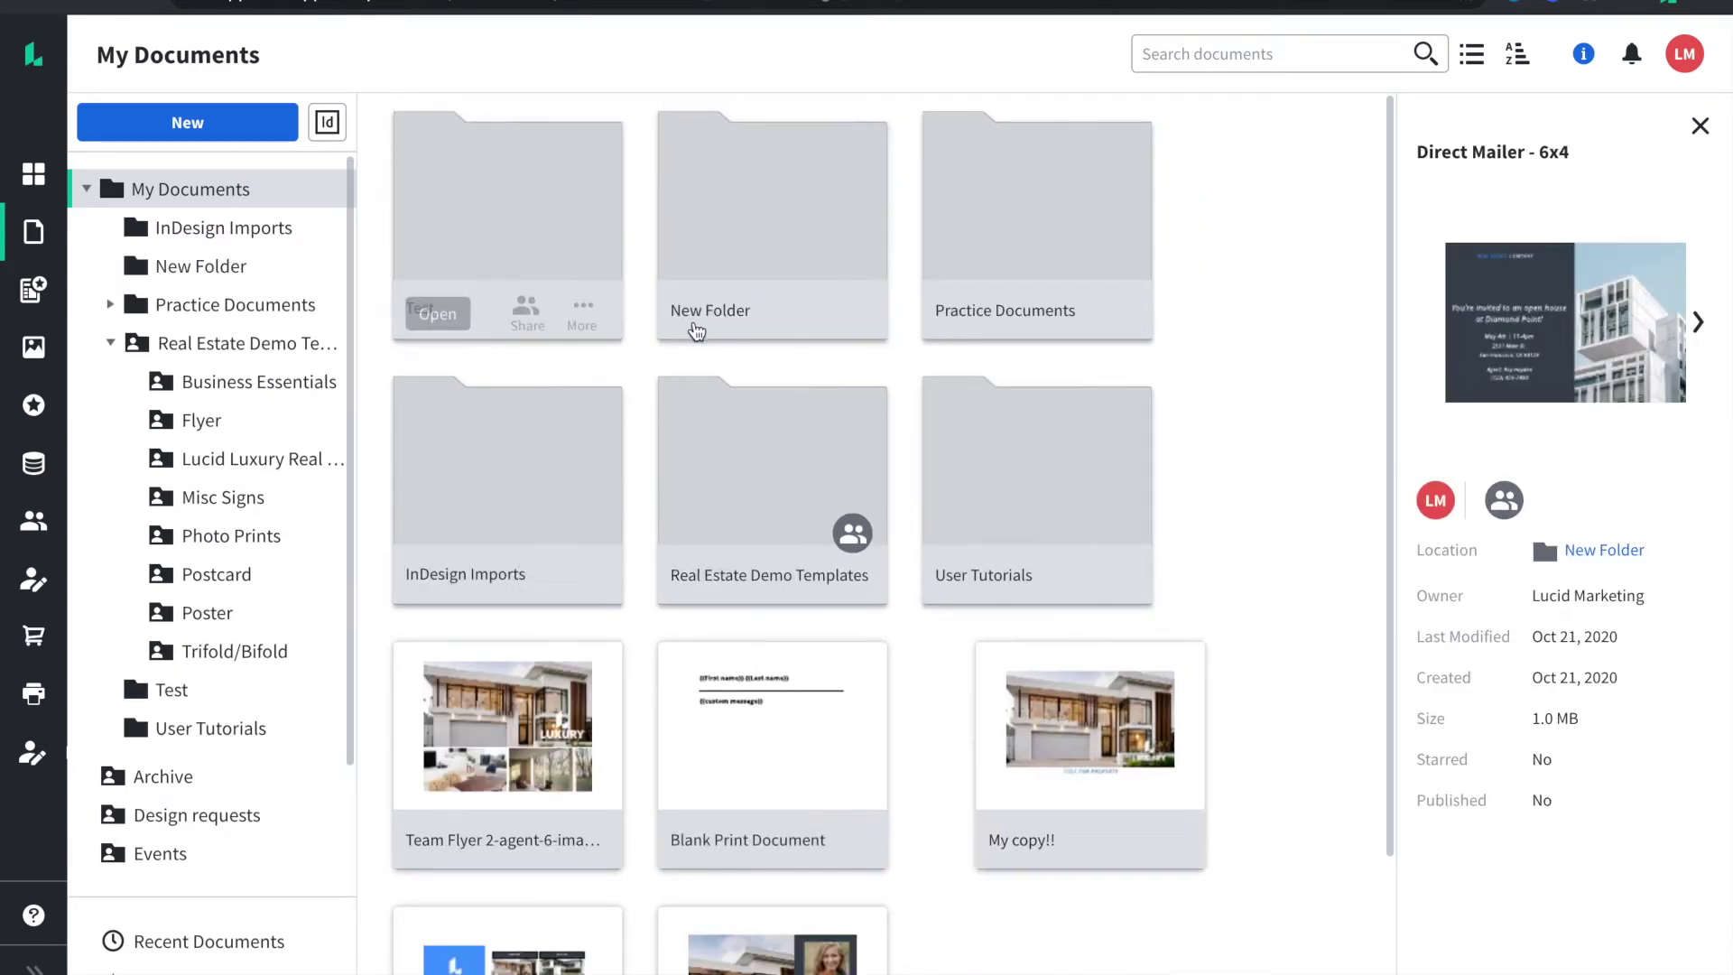
pyautogui.doubleClick(684, 325)
pyautogui.moveTo(496, 256)
pyautogui.mouseDown()
pyautogui.moveTo(282, 224)
pyautogui.moveTo(242, 190)
pyautogui.mouseUp()
pyautogui.click(290, 207)
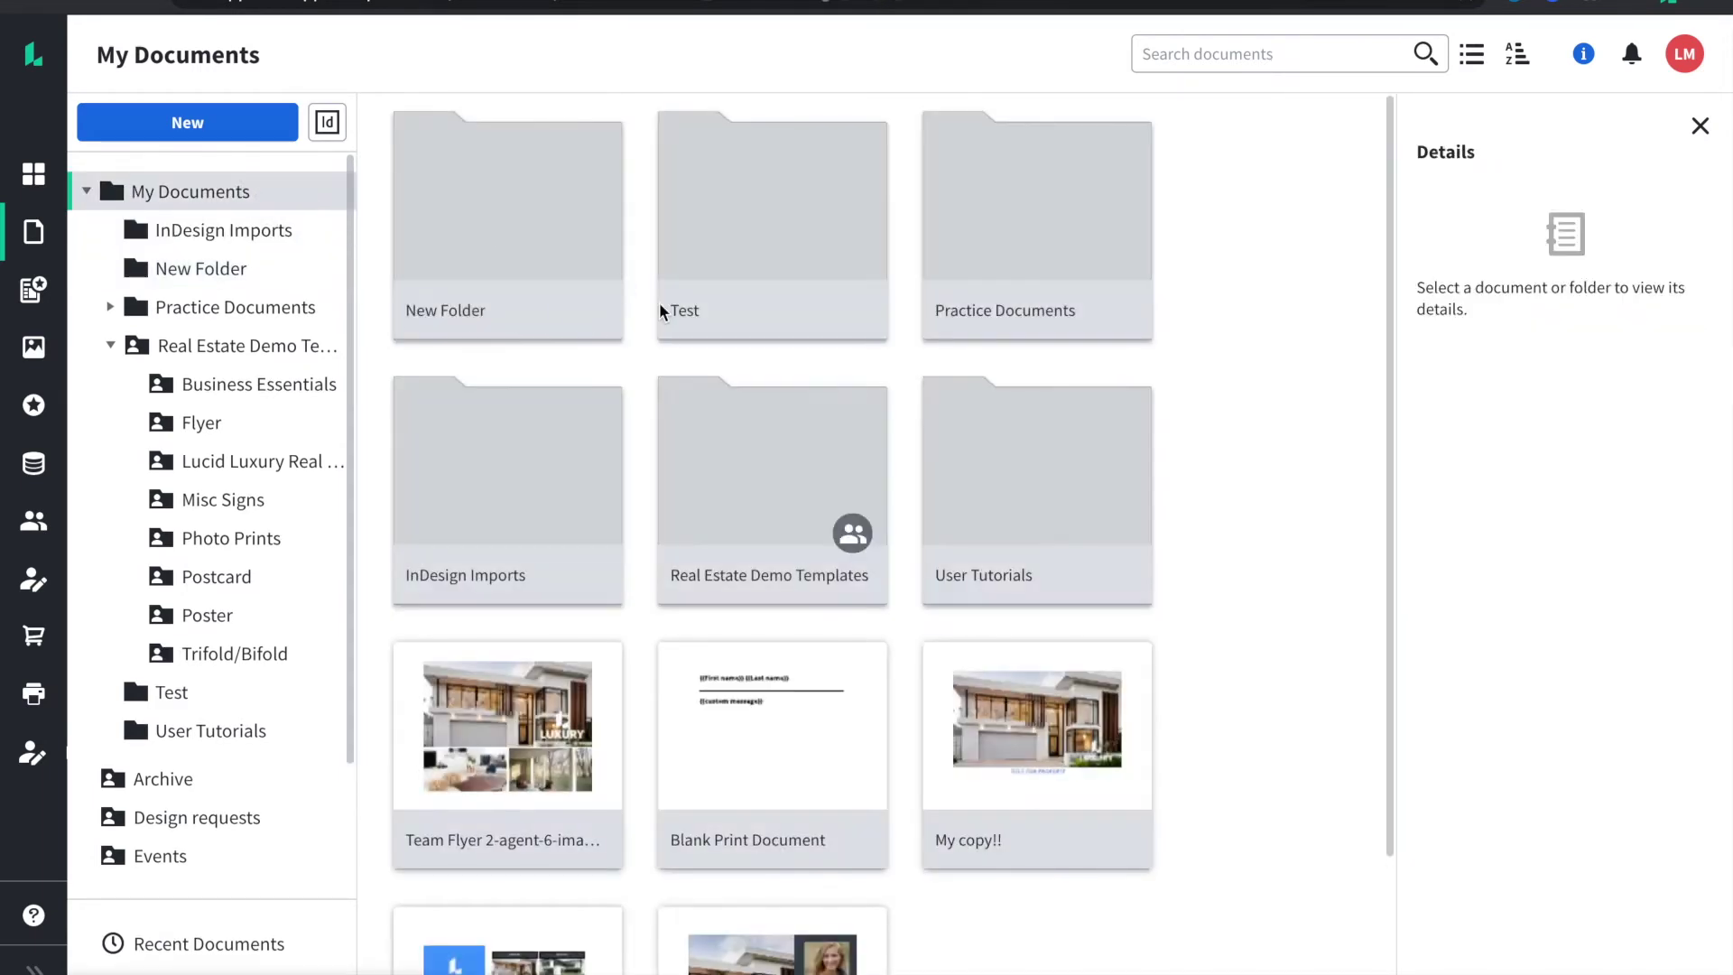
pyautogui.moveTo(210, 728)
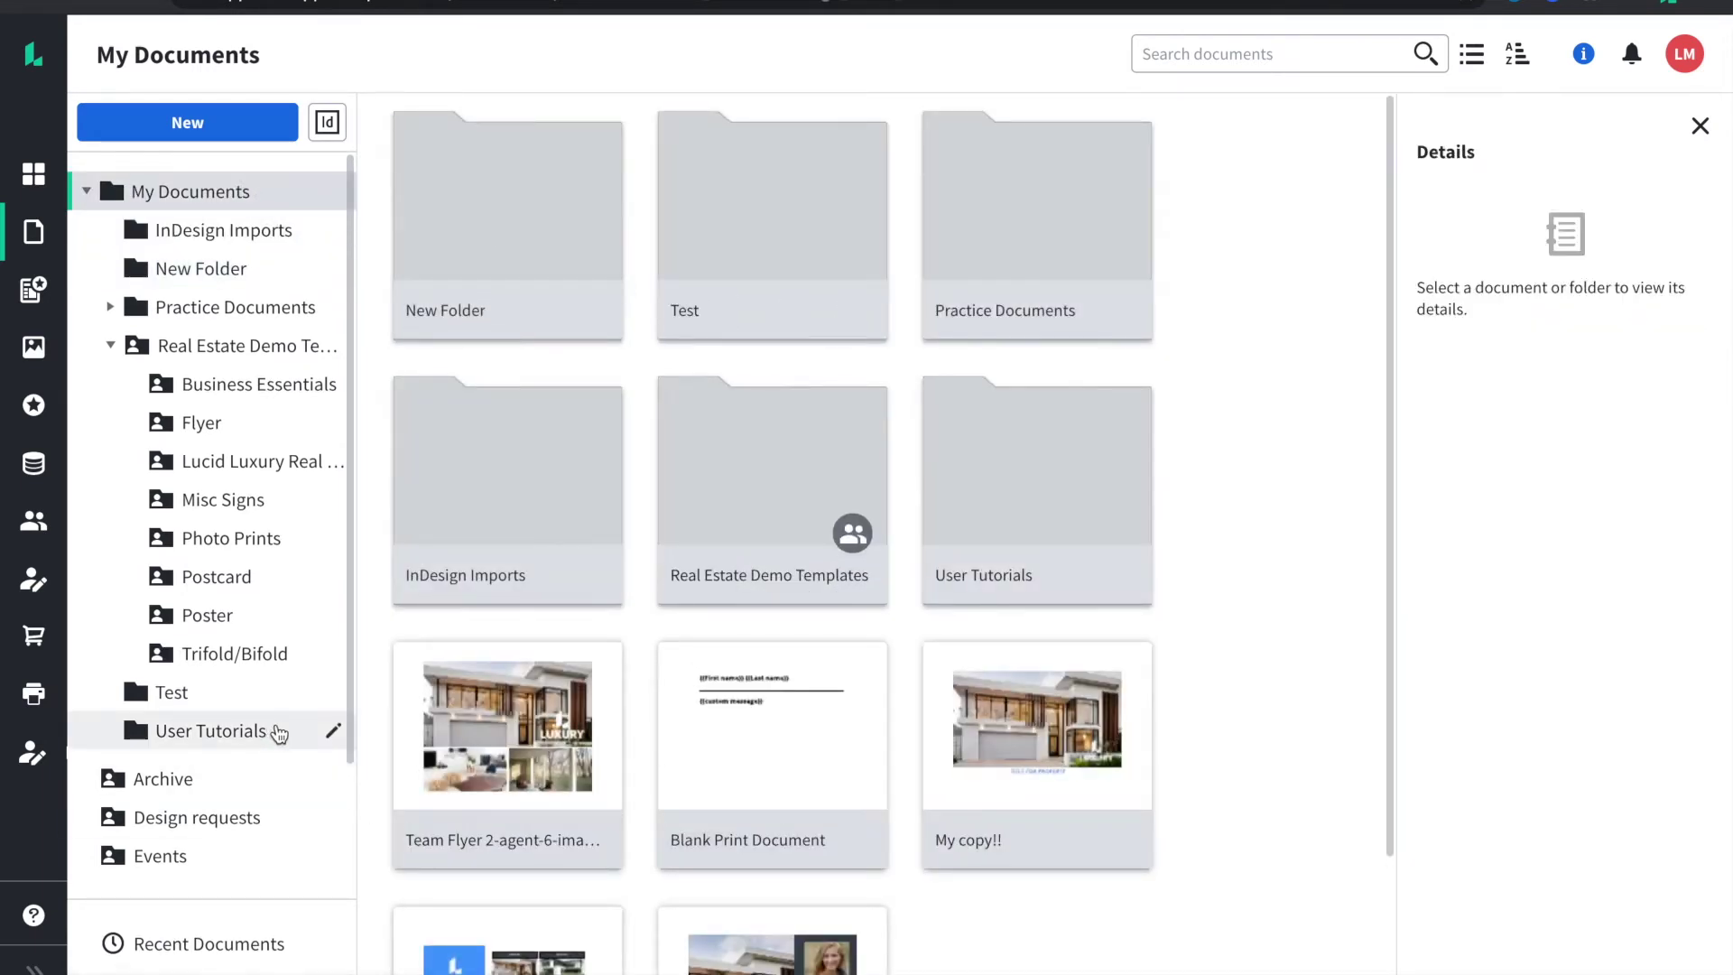
pyautogui.scroll(-2, 276, 755)
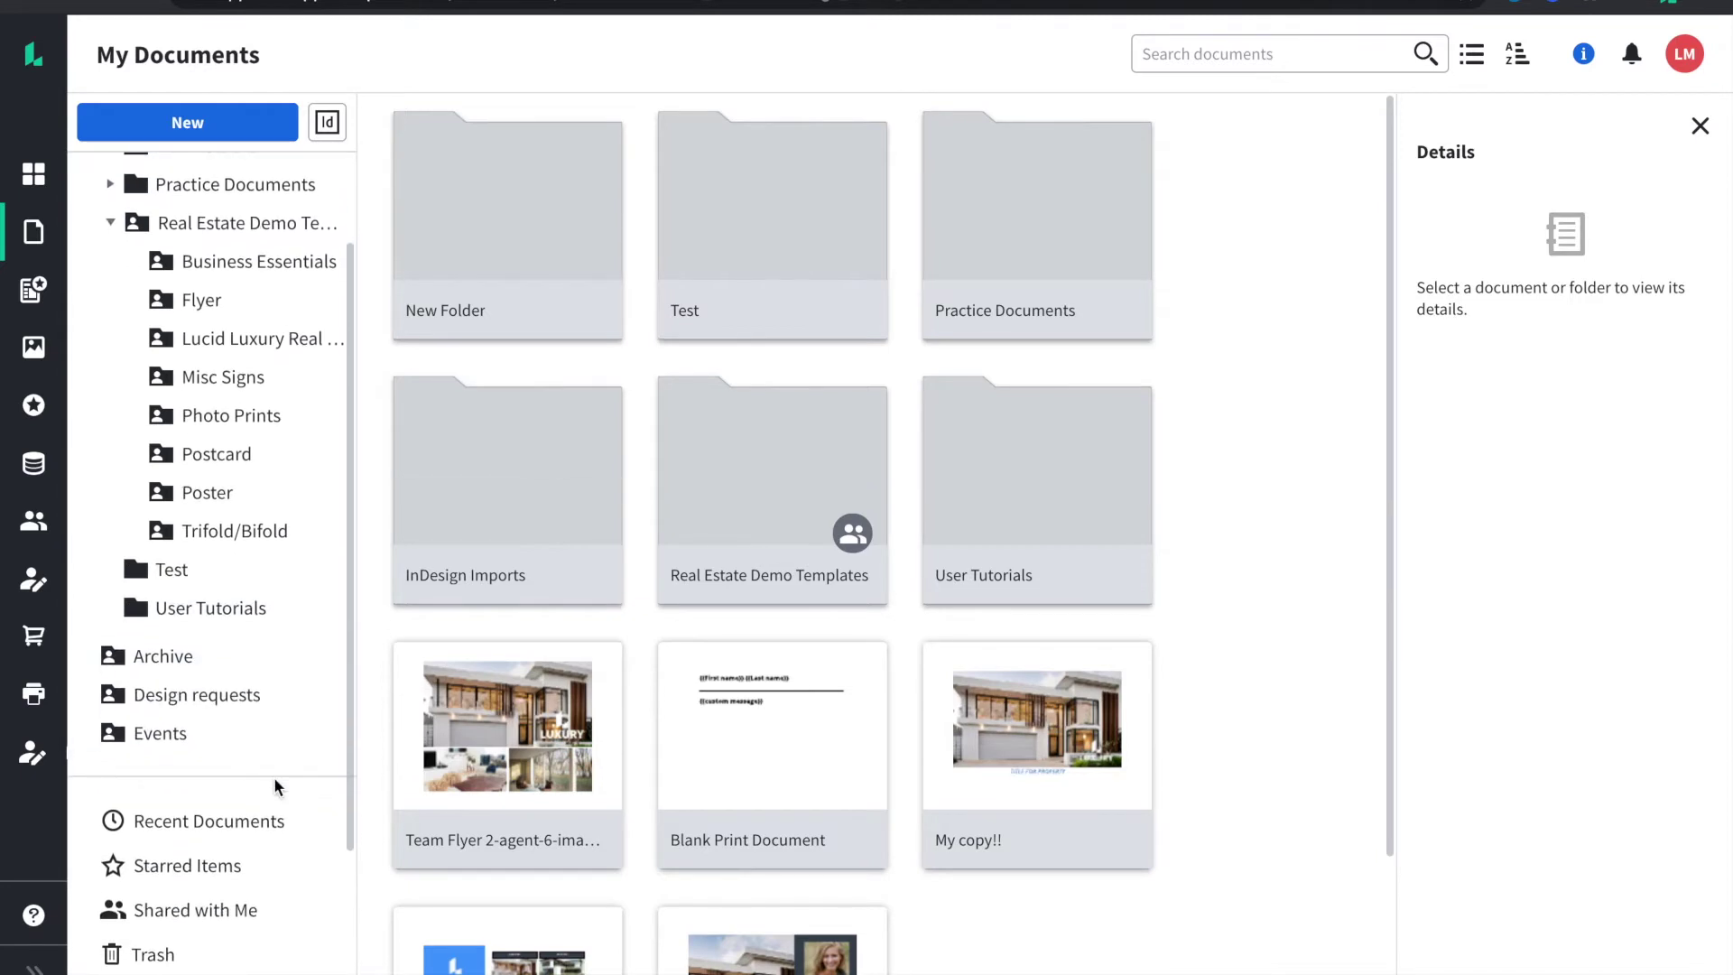
# Step: Star the 30-60-90 plan document from Shared with Me and view Starred
pyautogui.click(203, 909)
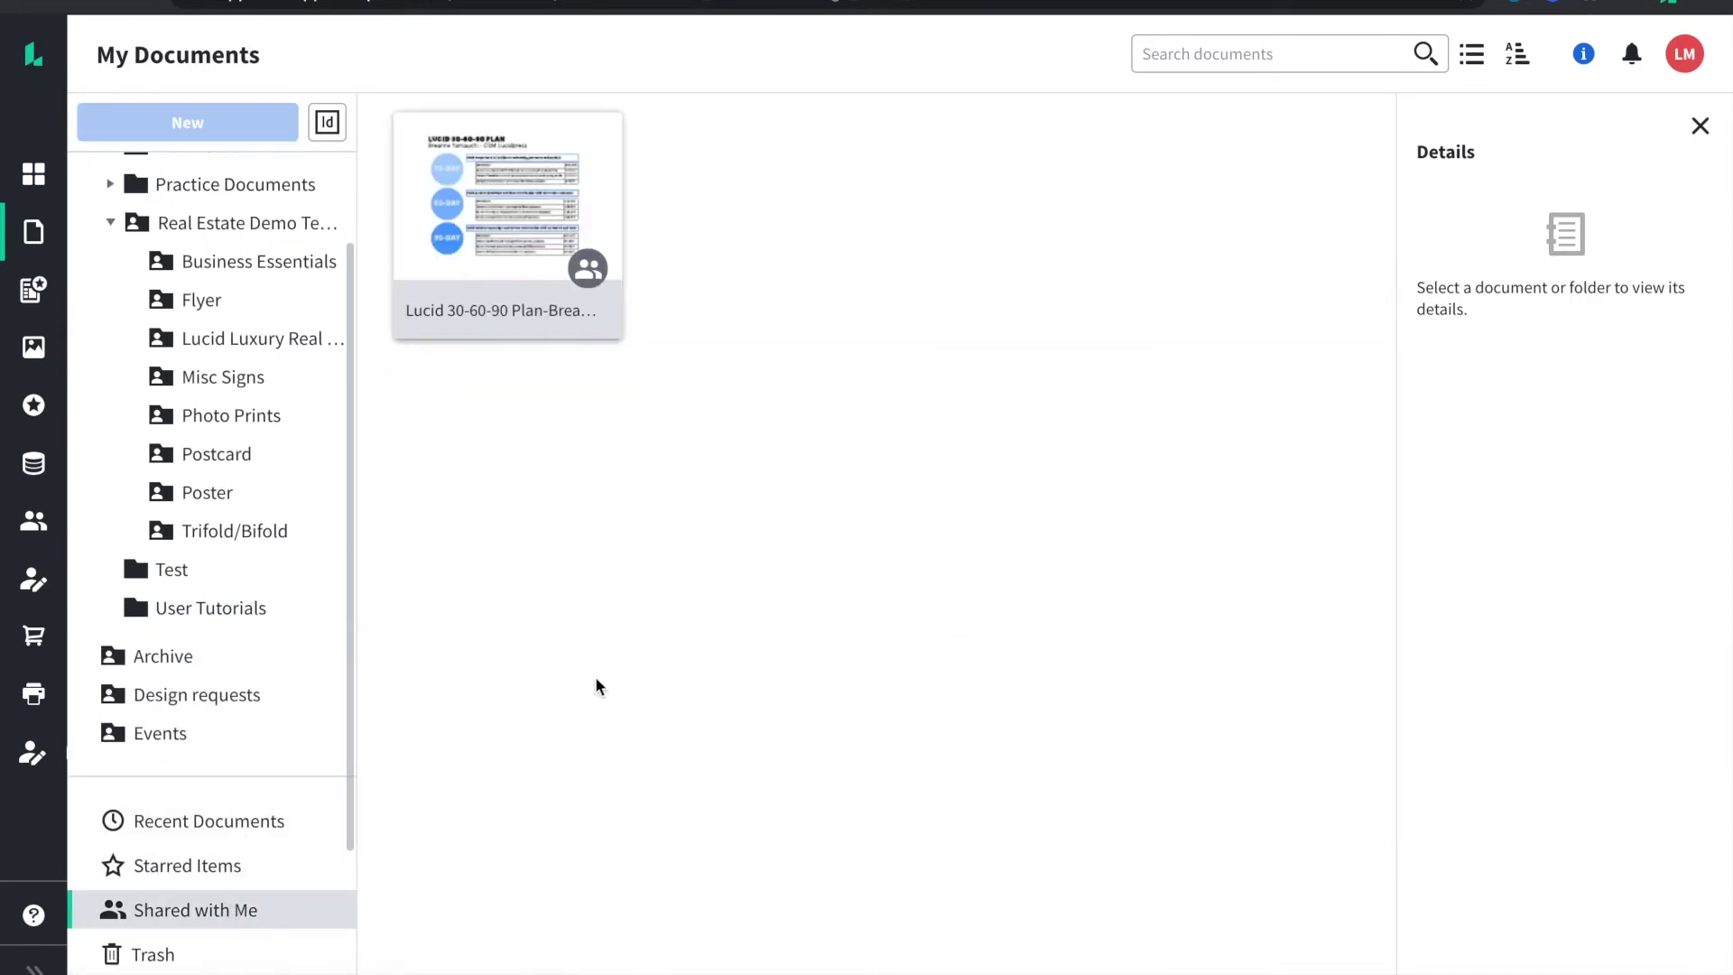
pyautogui.rightClick(570, 316)
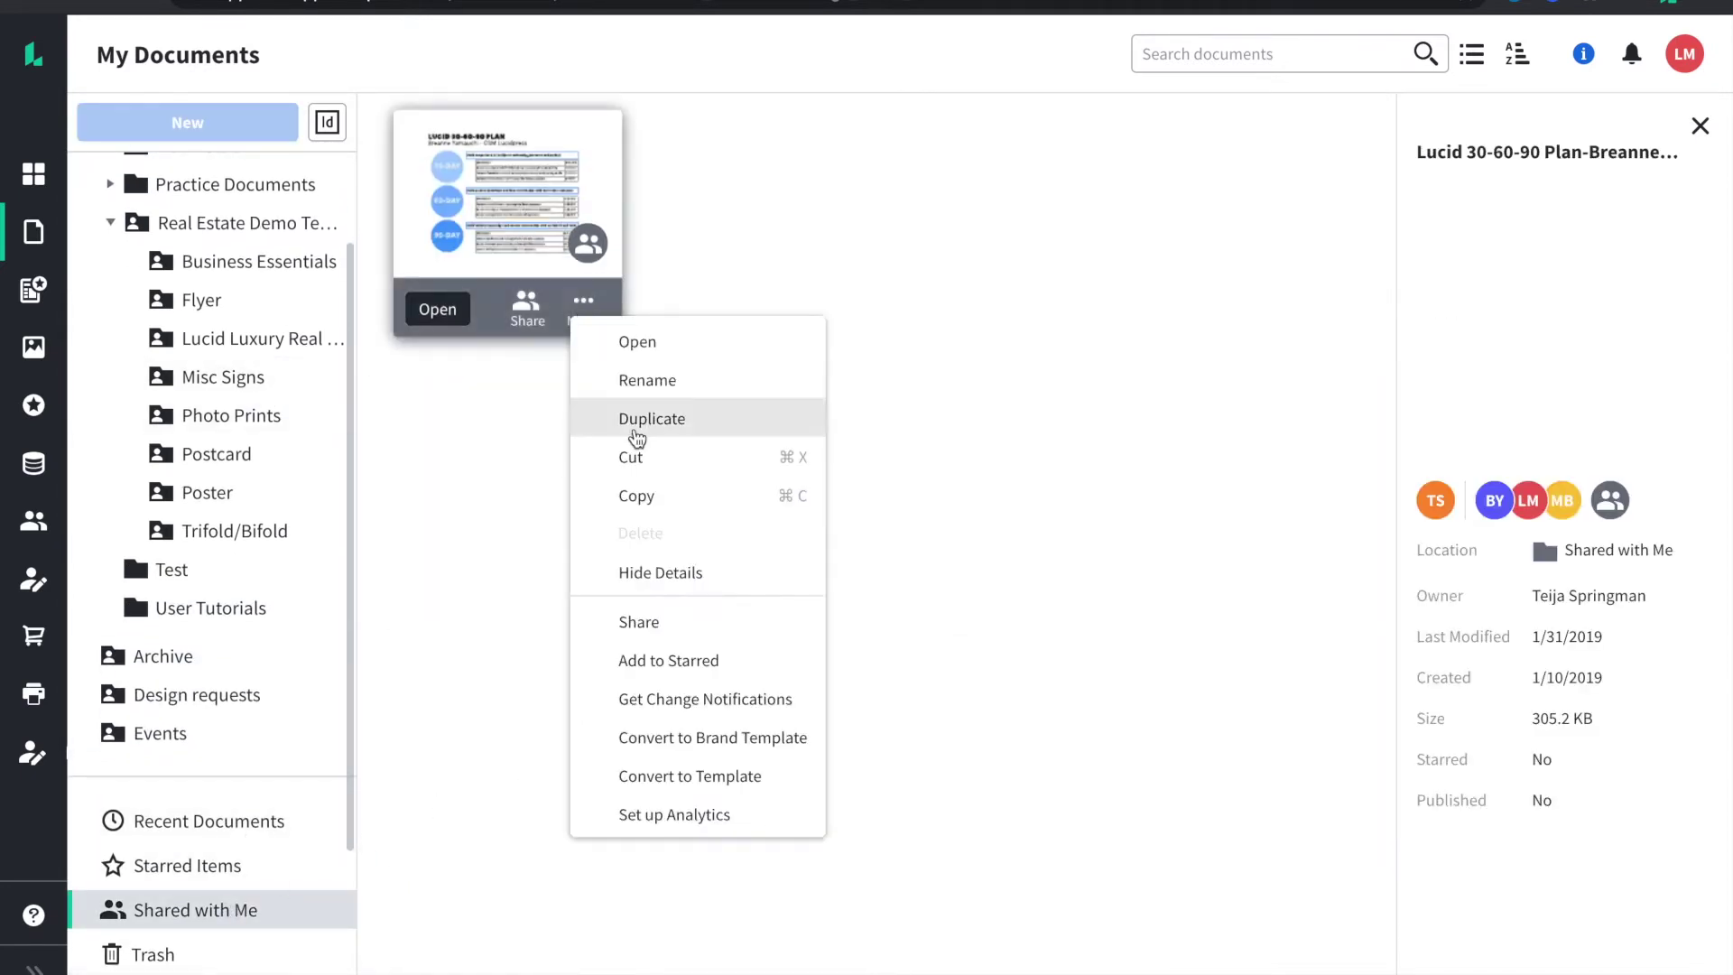
pyautogui.click(715, 659)
pyautogui.scroll(-1, 219, 729)
pyautogui.scroll(-1, 219, 758)
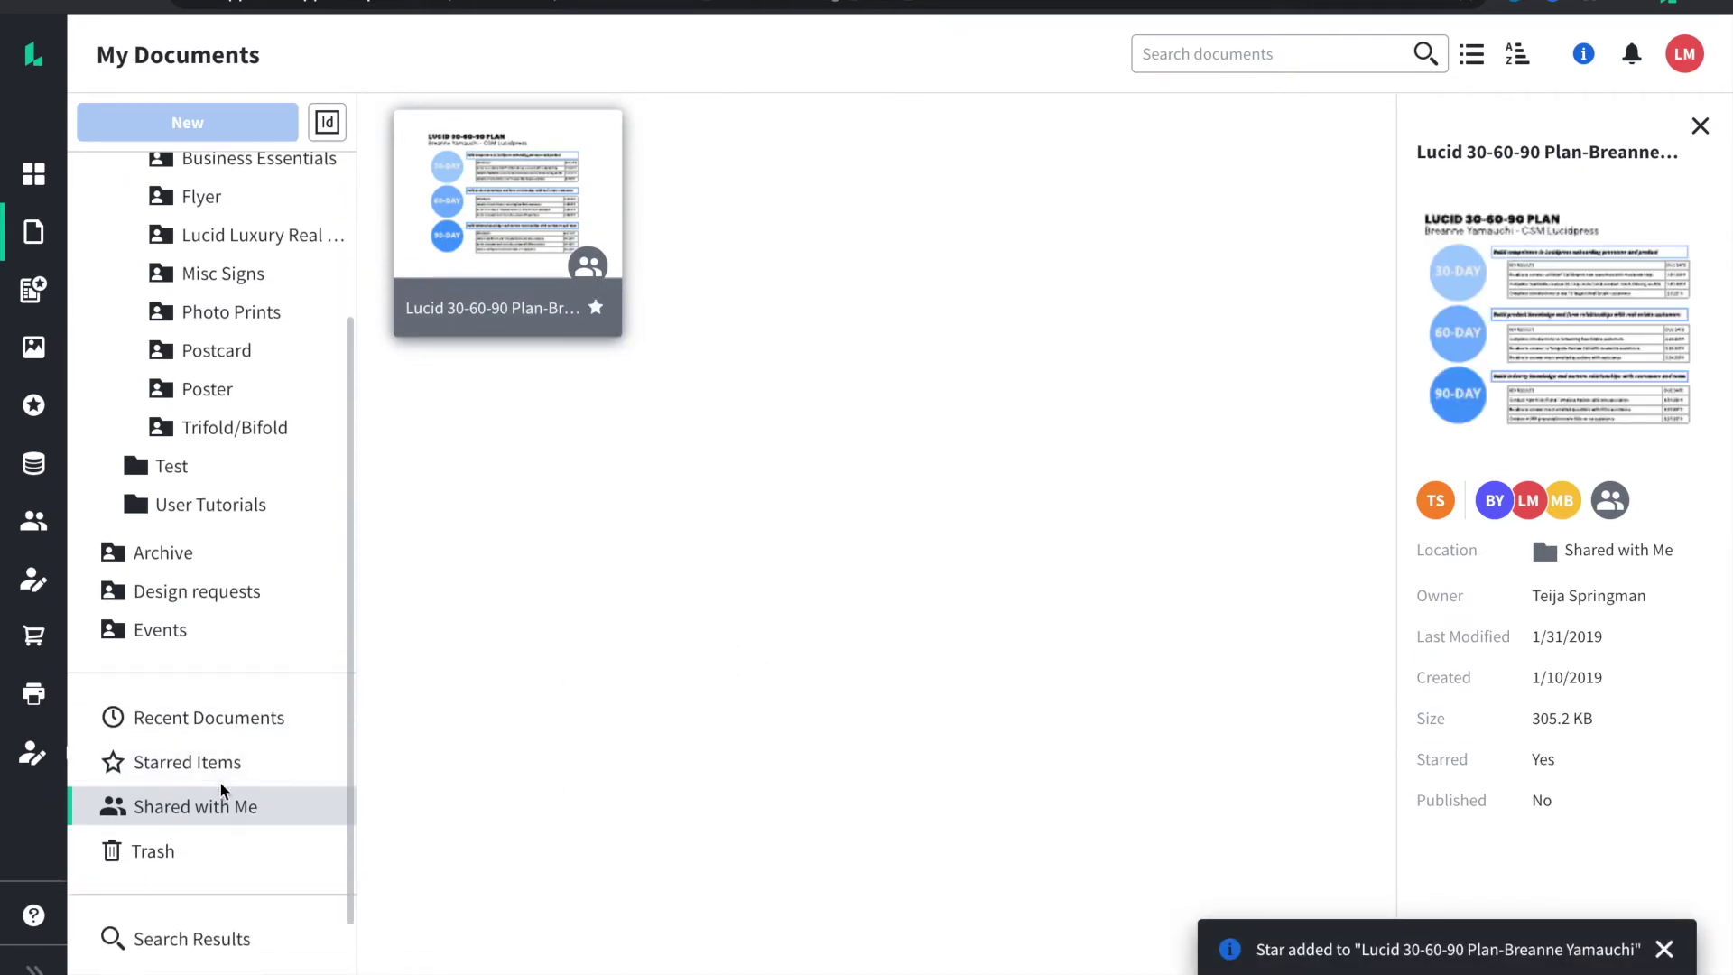
pyautogui.click(230, 775)
# Step: Browse the Recent and Trash views, then close the Details panel
pyautogui.click(286, 717)
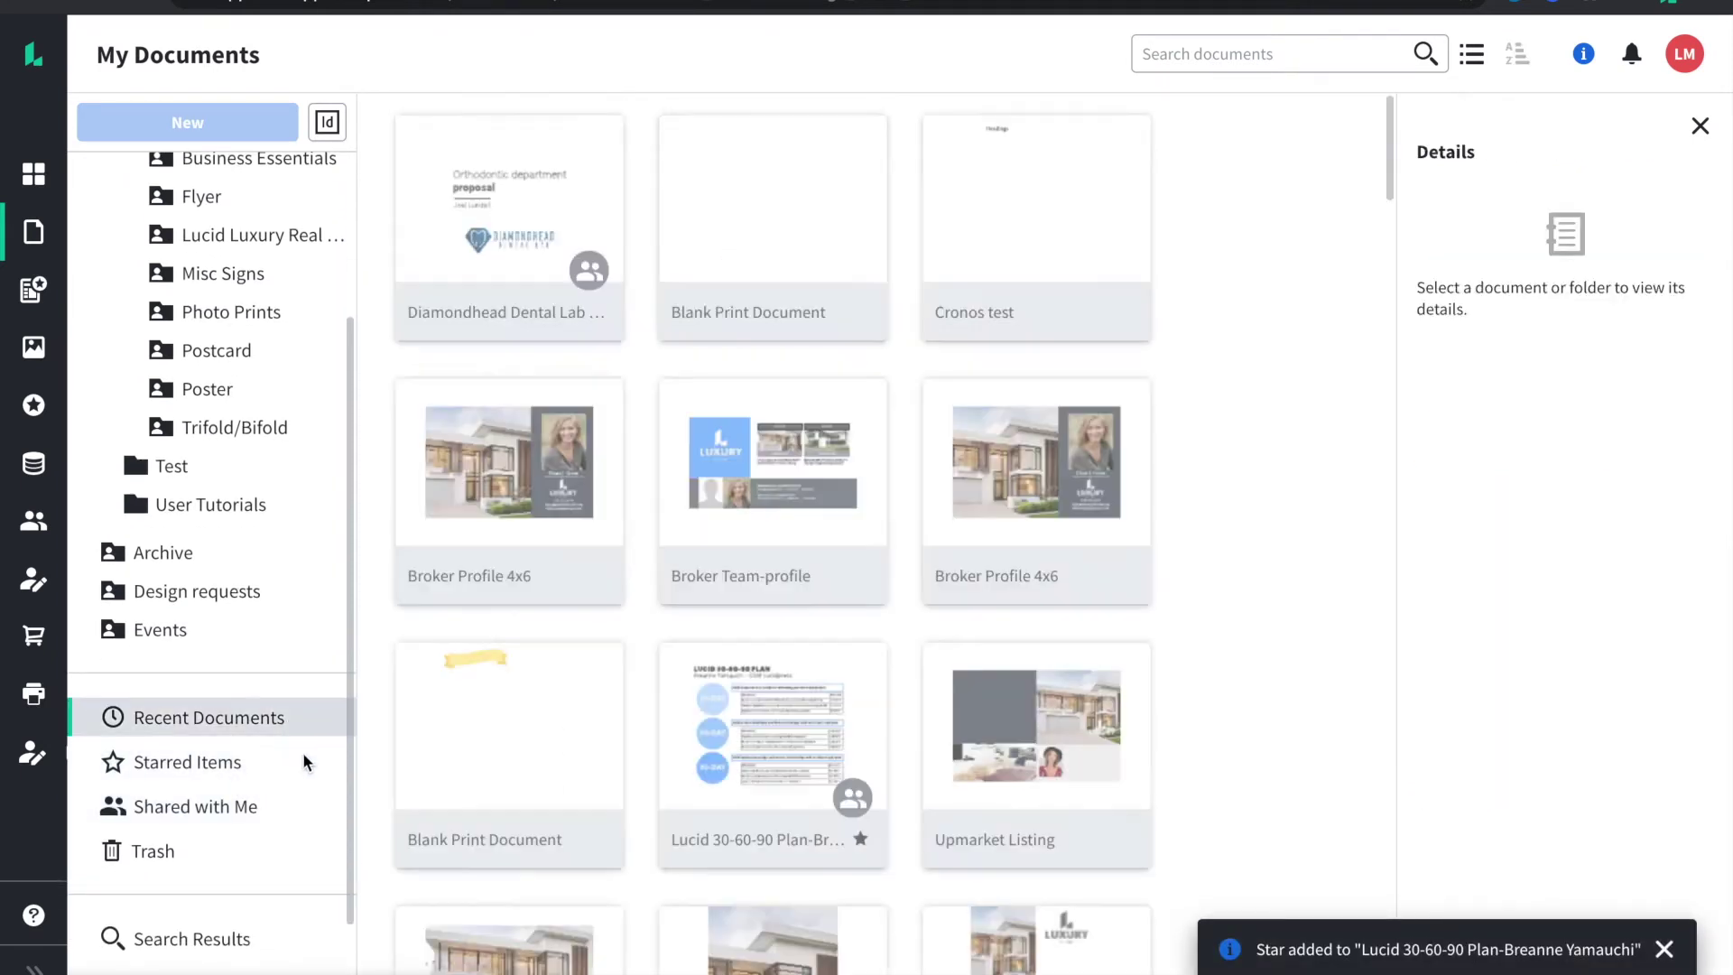
pyautogui.scroll(-2, 262, 791)
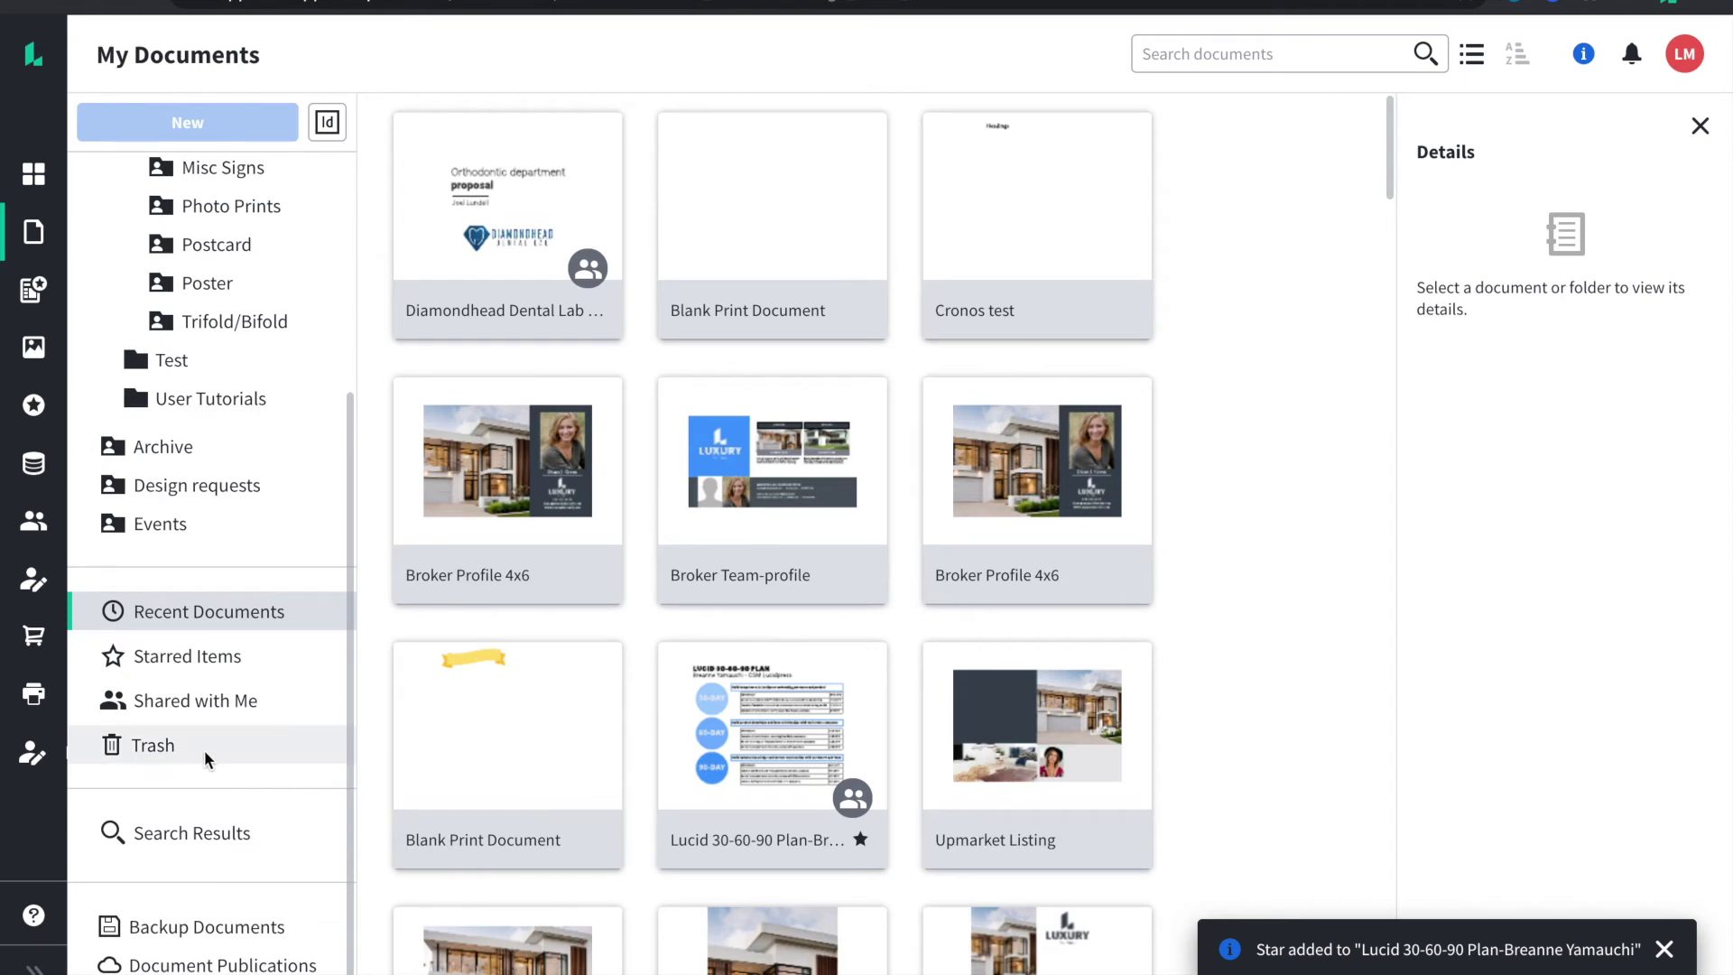
pyautogui.click(204, 751)
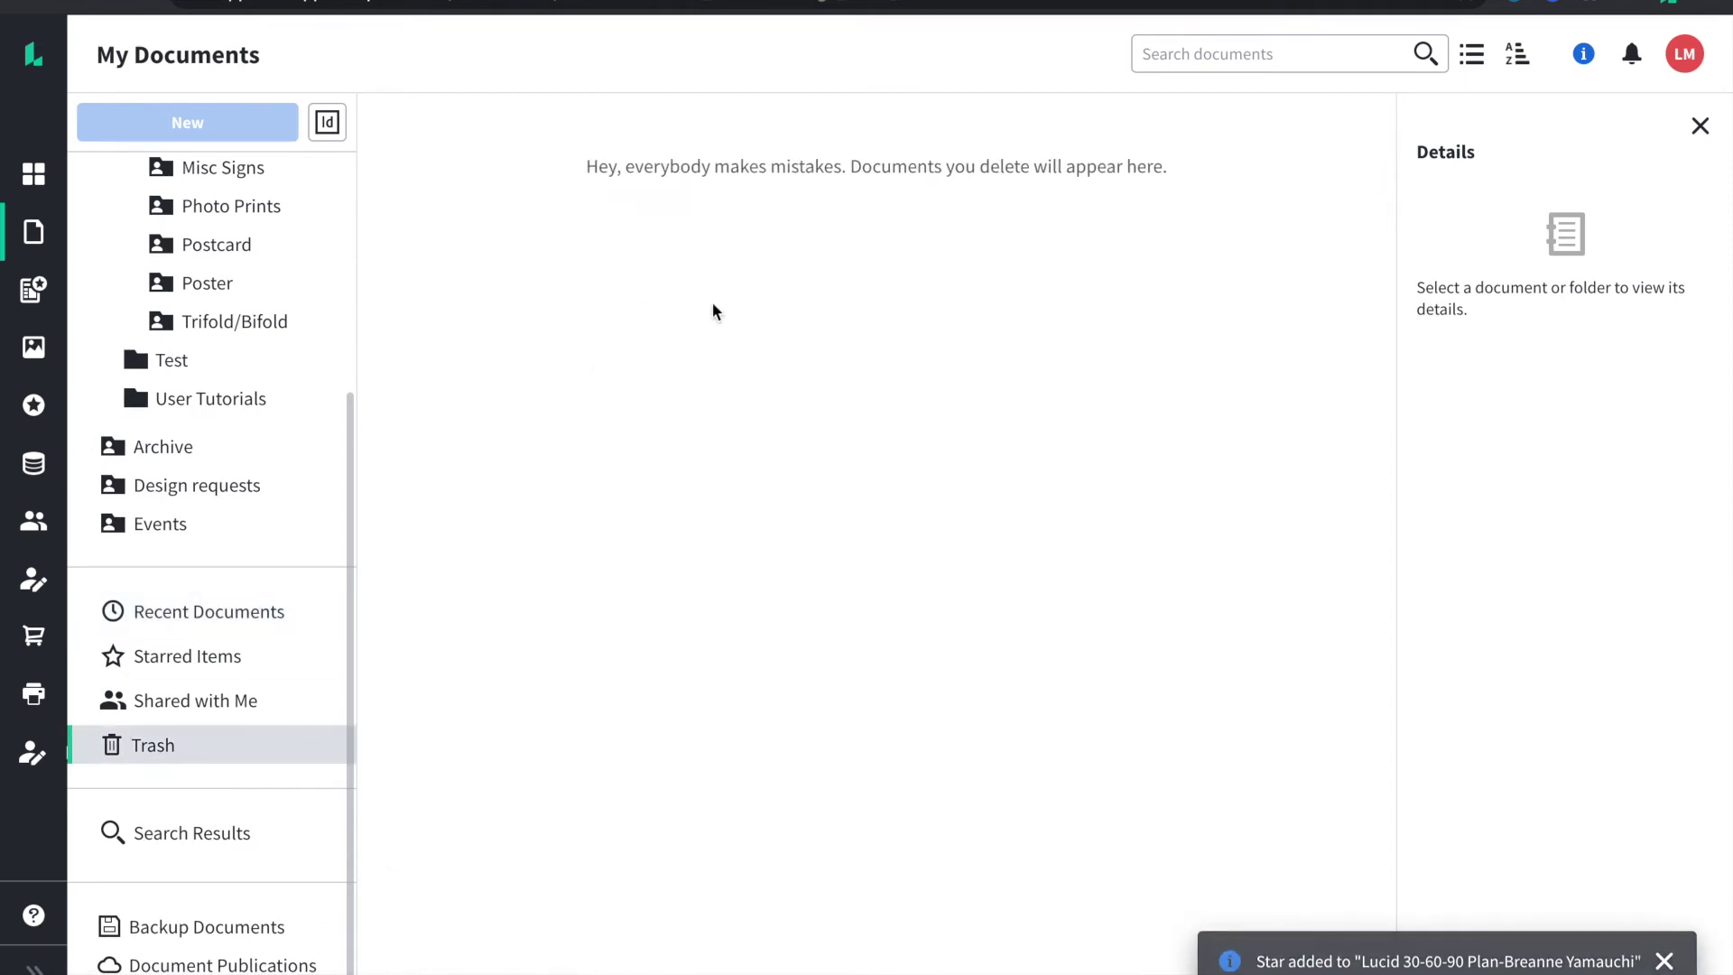
pyautogui.click(1700, 127)
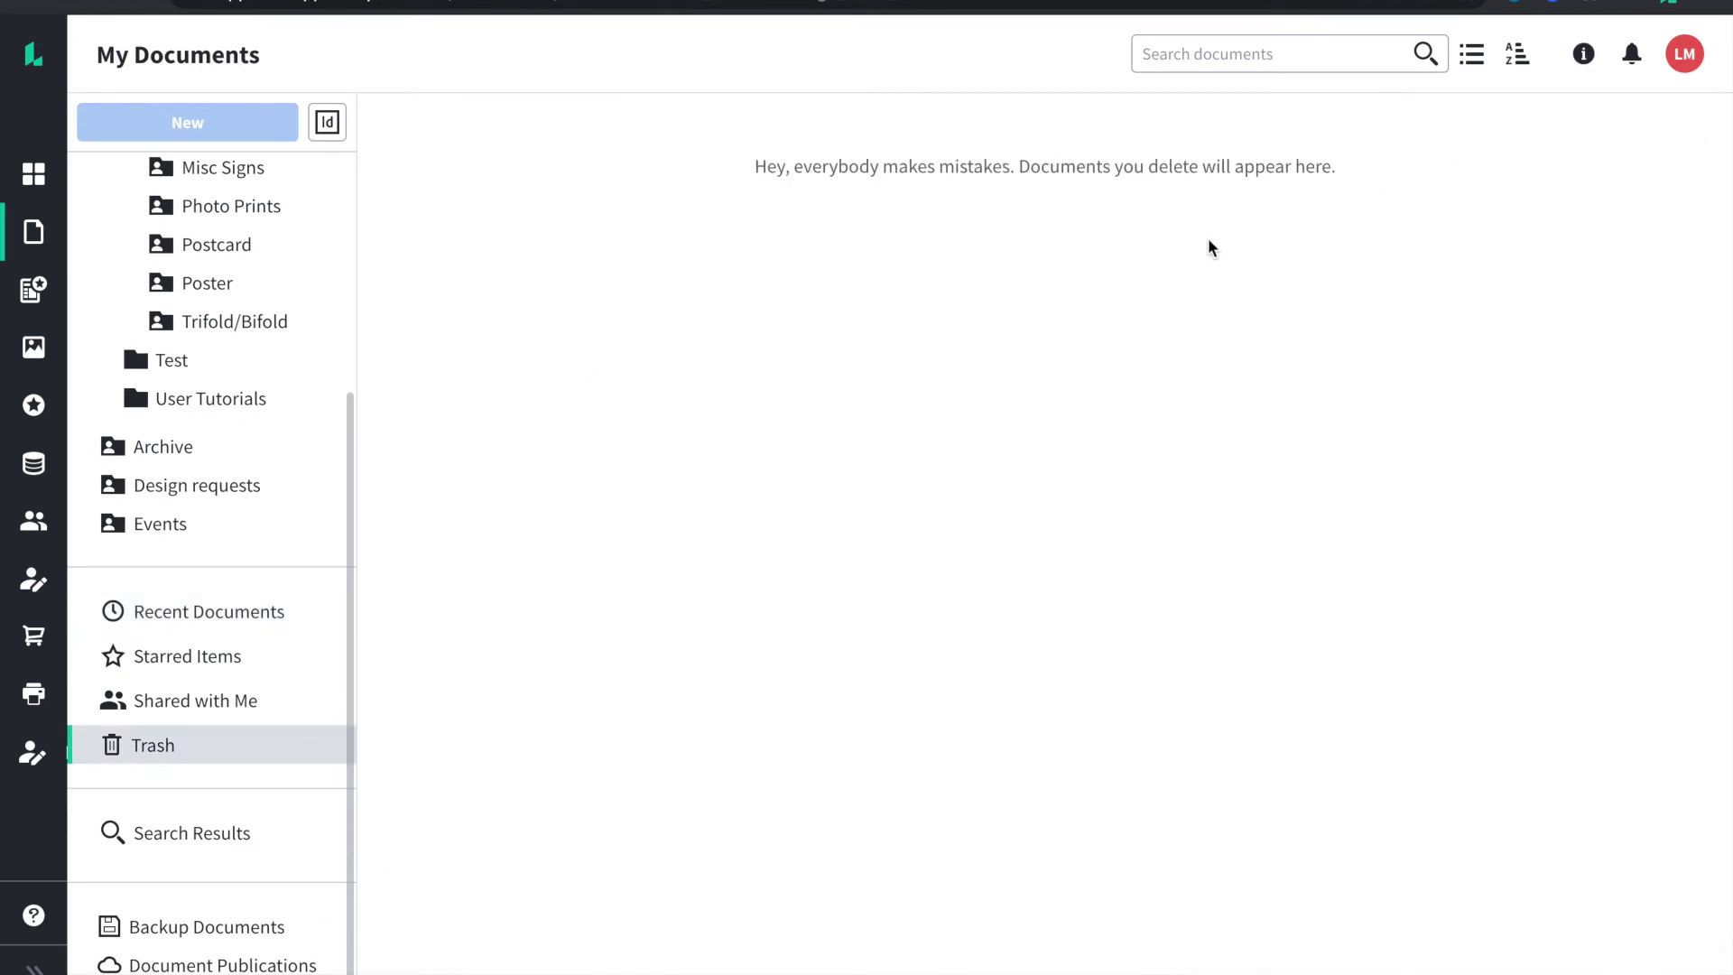
# Step: Search all documents for 'poster' and show the results as a list
pyautogui.click(245, 837)
pyautogui.click(1252, 61)
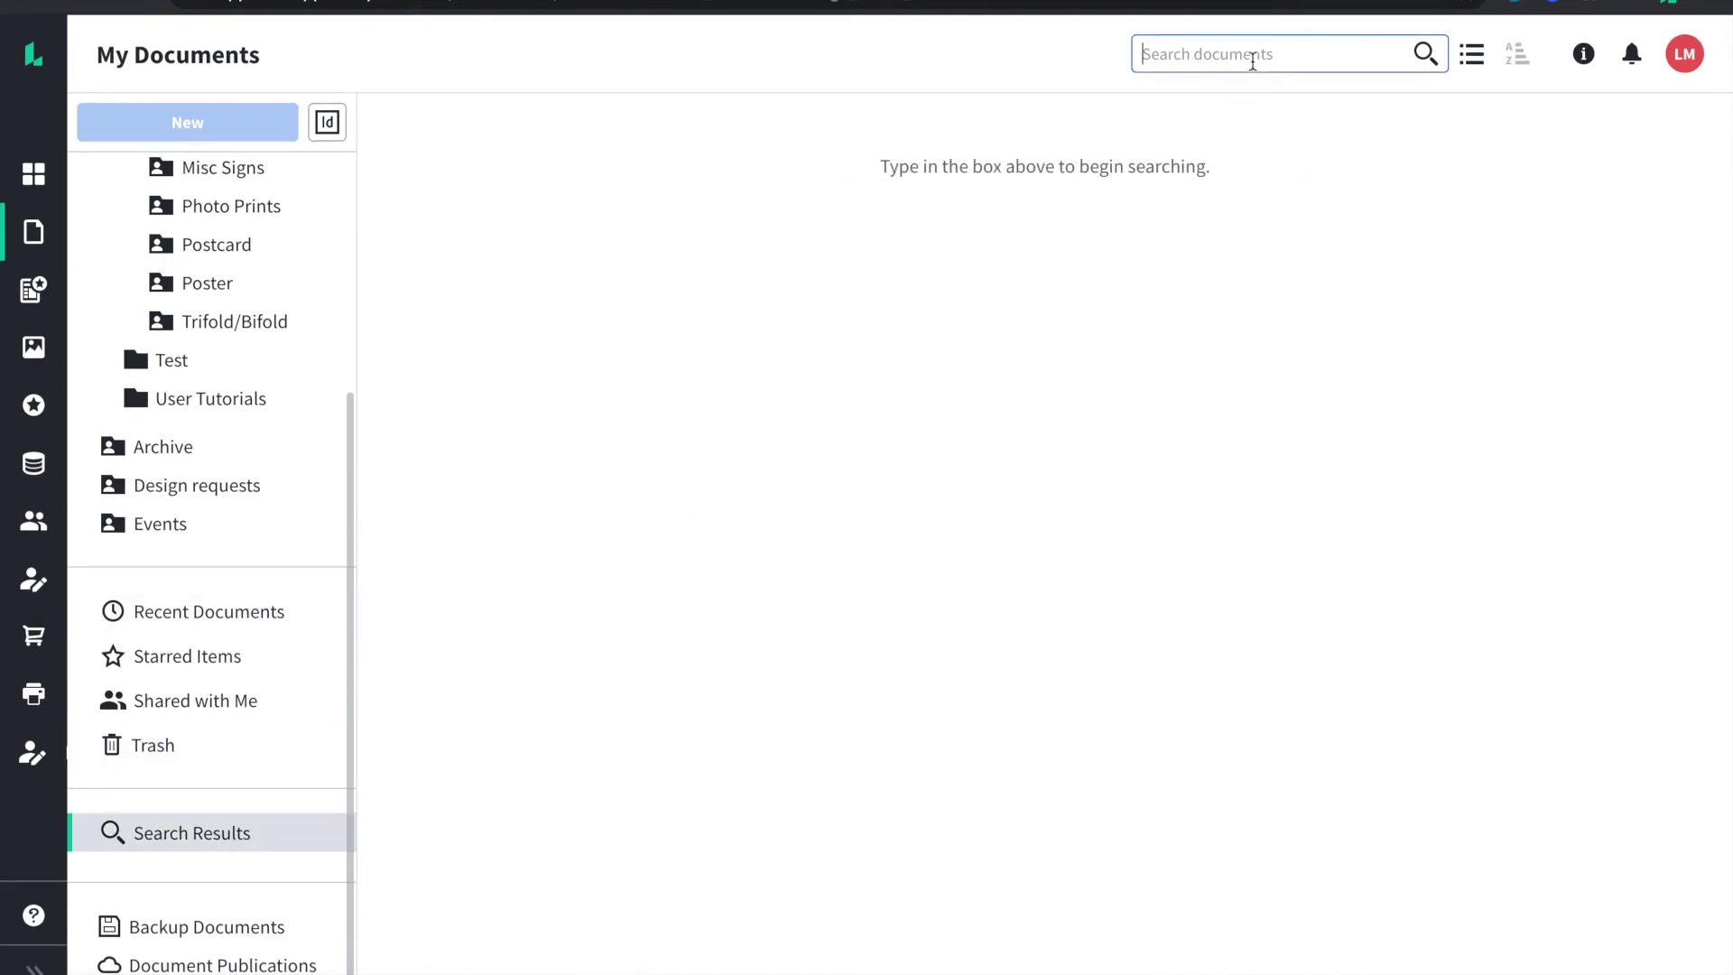
pyautogui.write('poster')
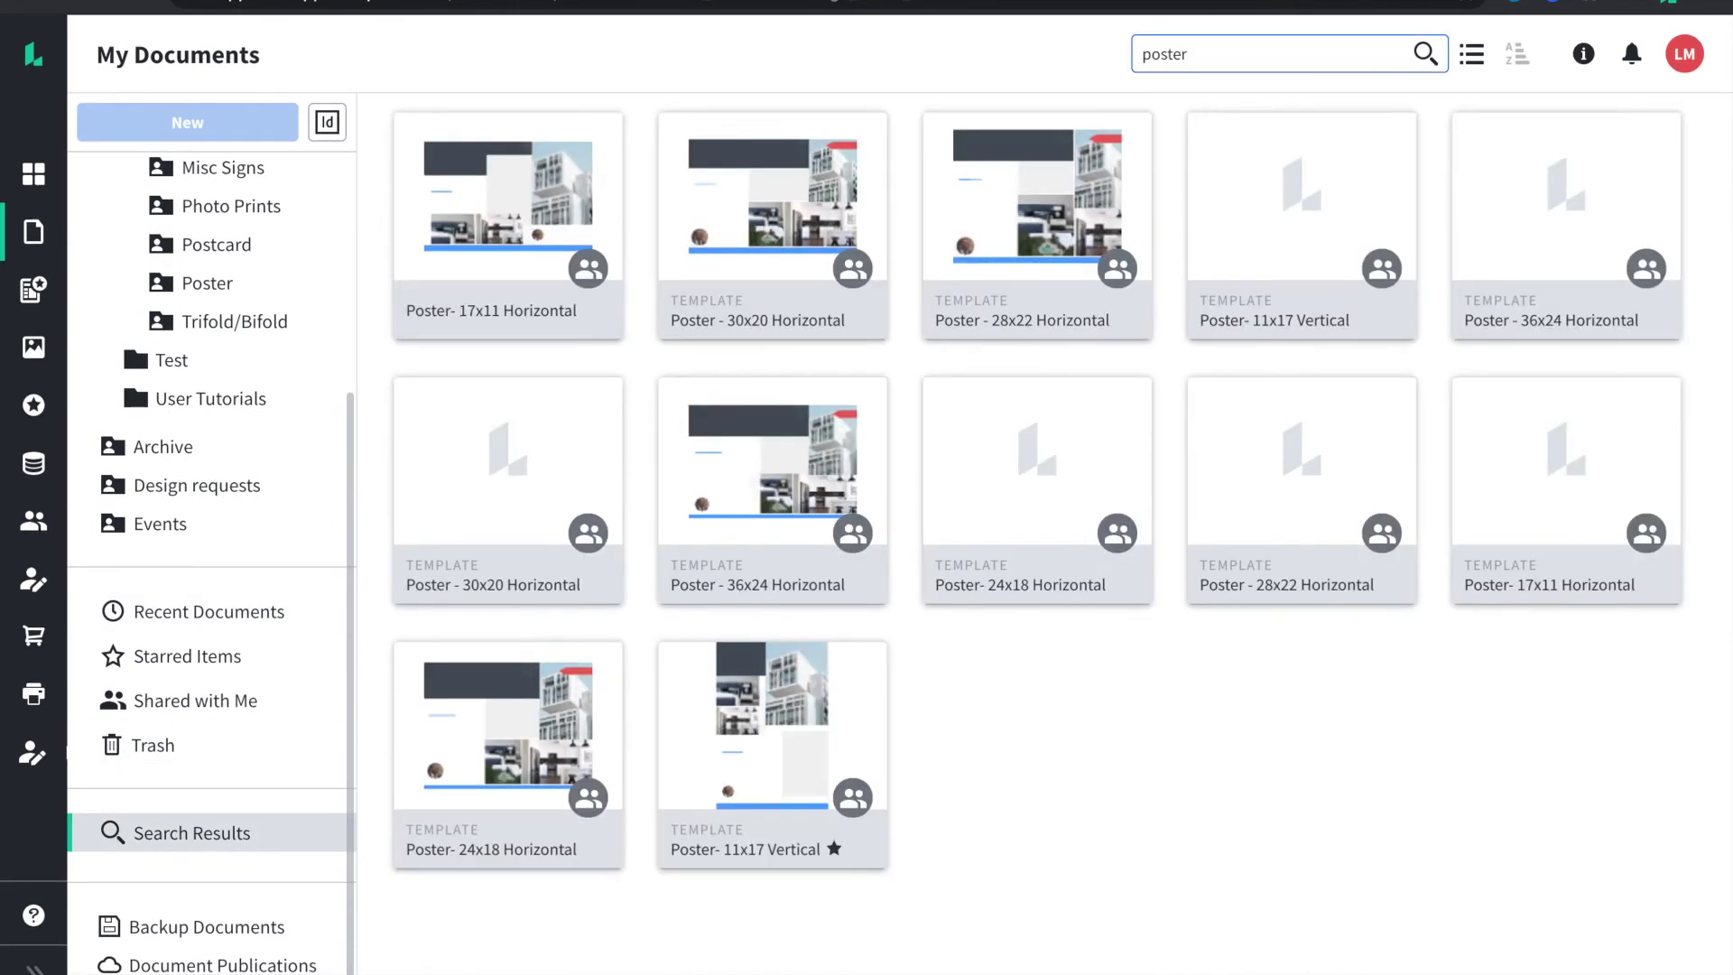
pyautogui.click(1471, 57)
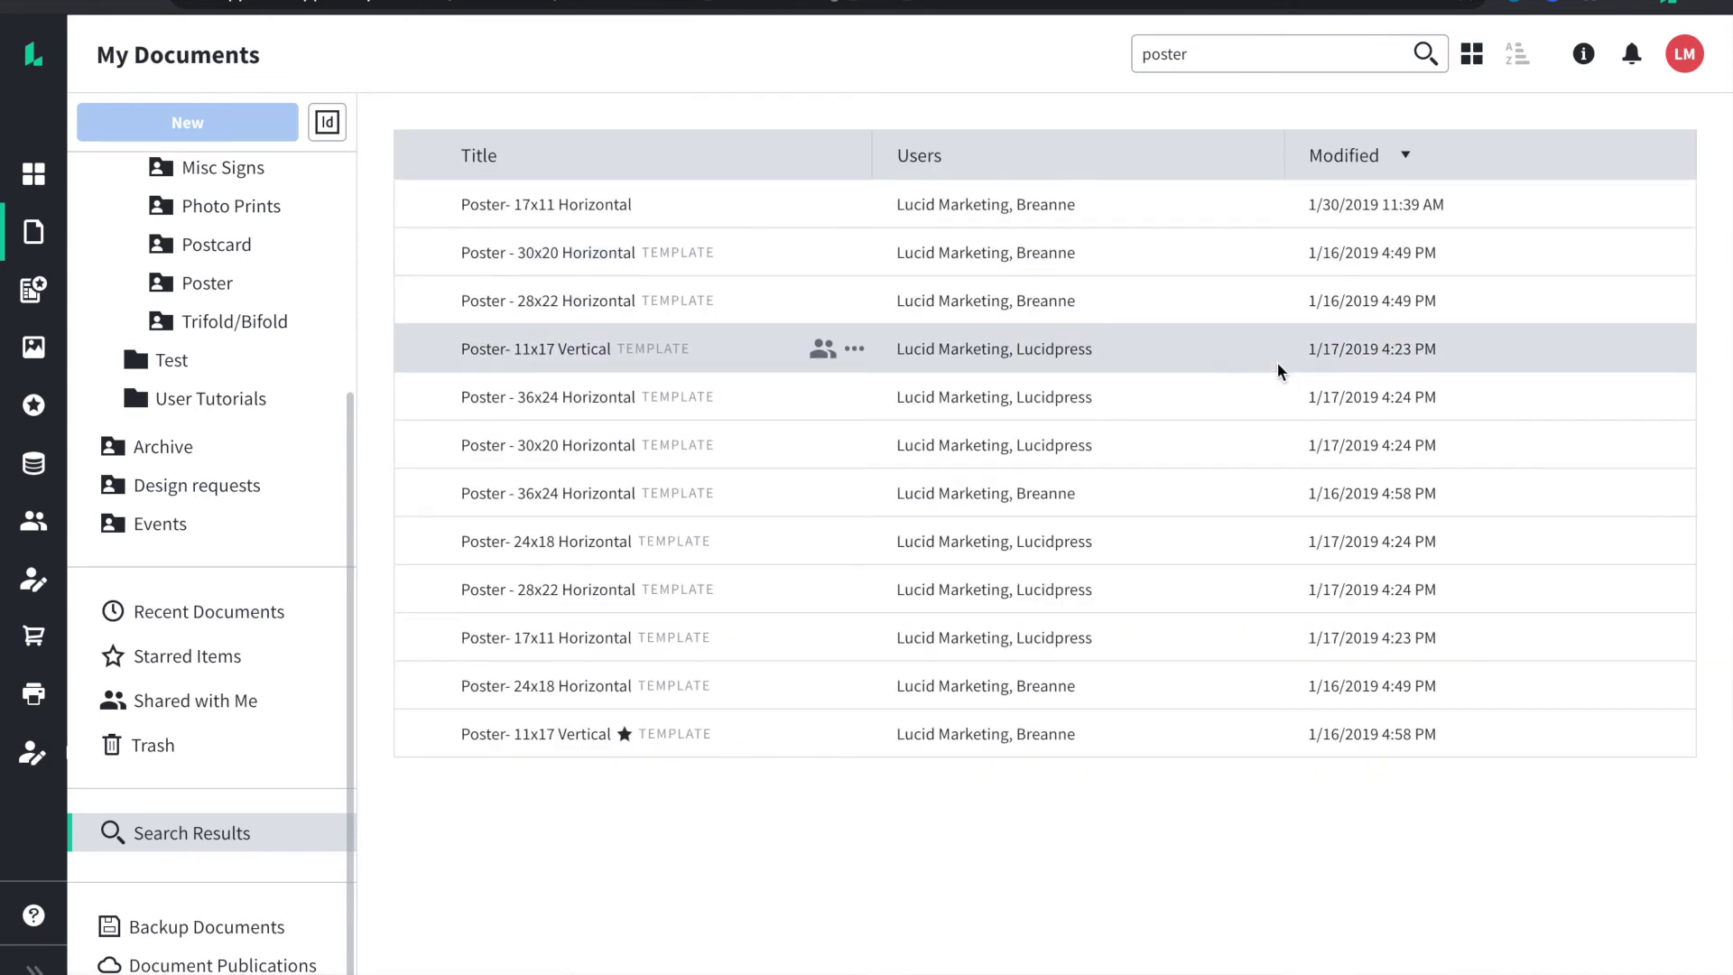
# Step: Show Details for Poster - 28x22 Horizontal: landscape, one page, 1.3 MB
pyautogui.click(1587, 58)
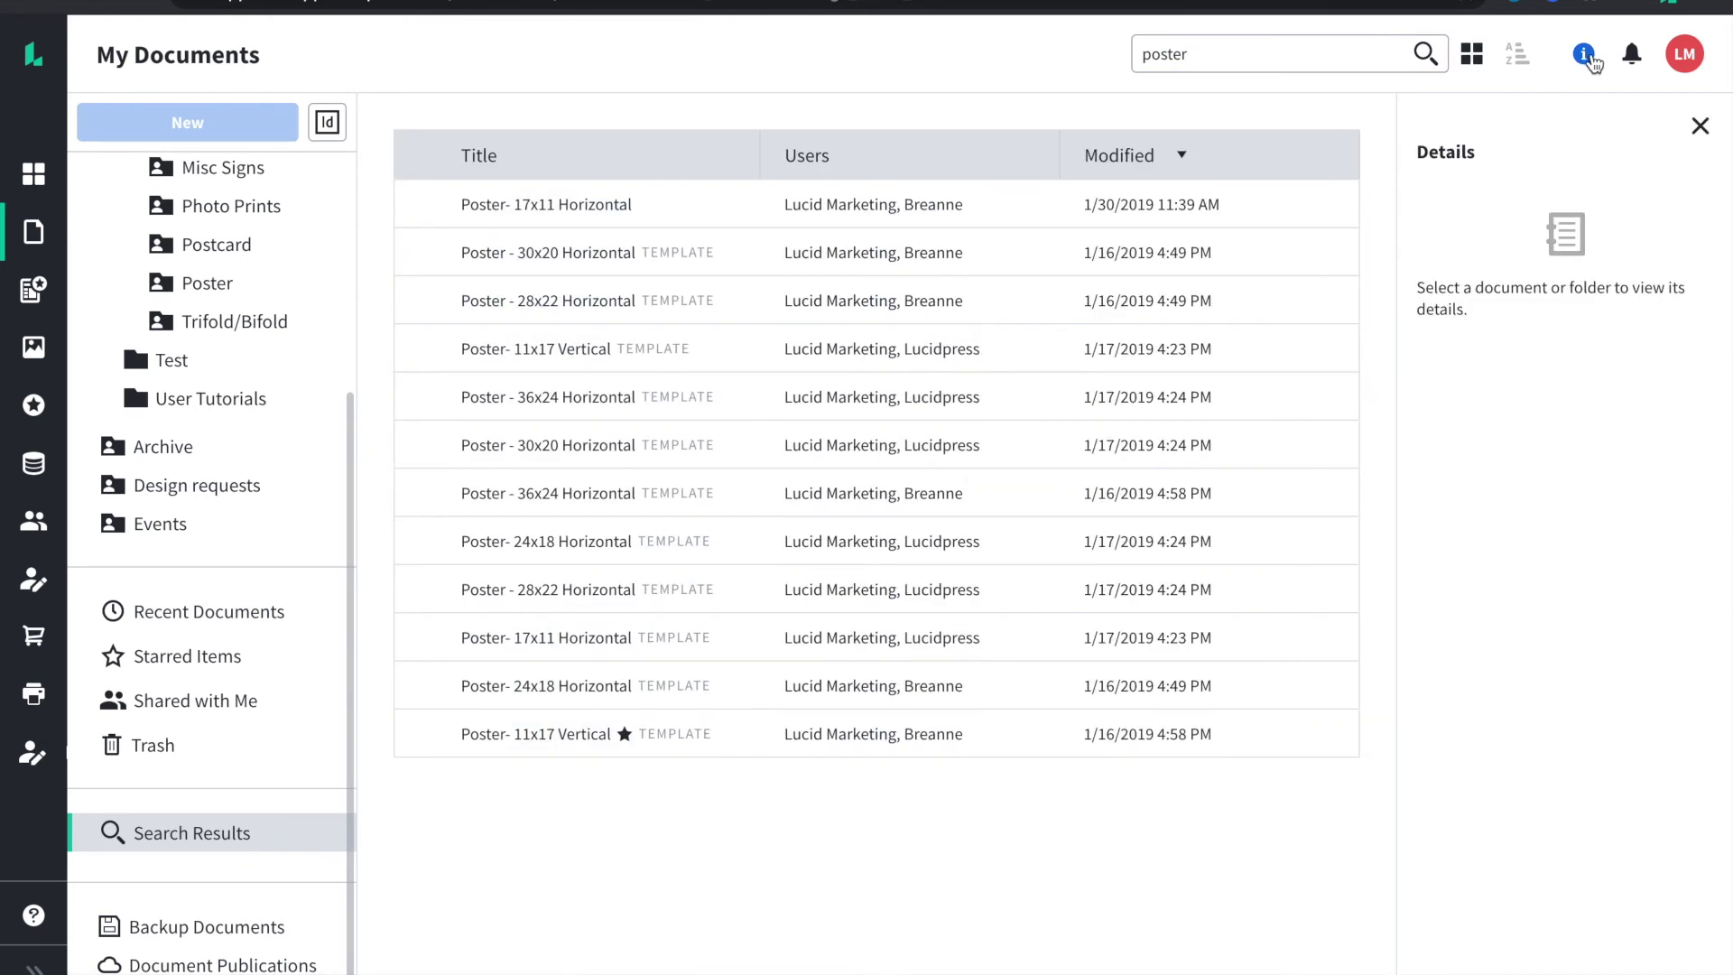
pyautogui.click(1093, 299)
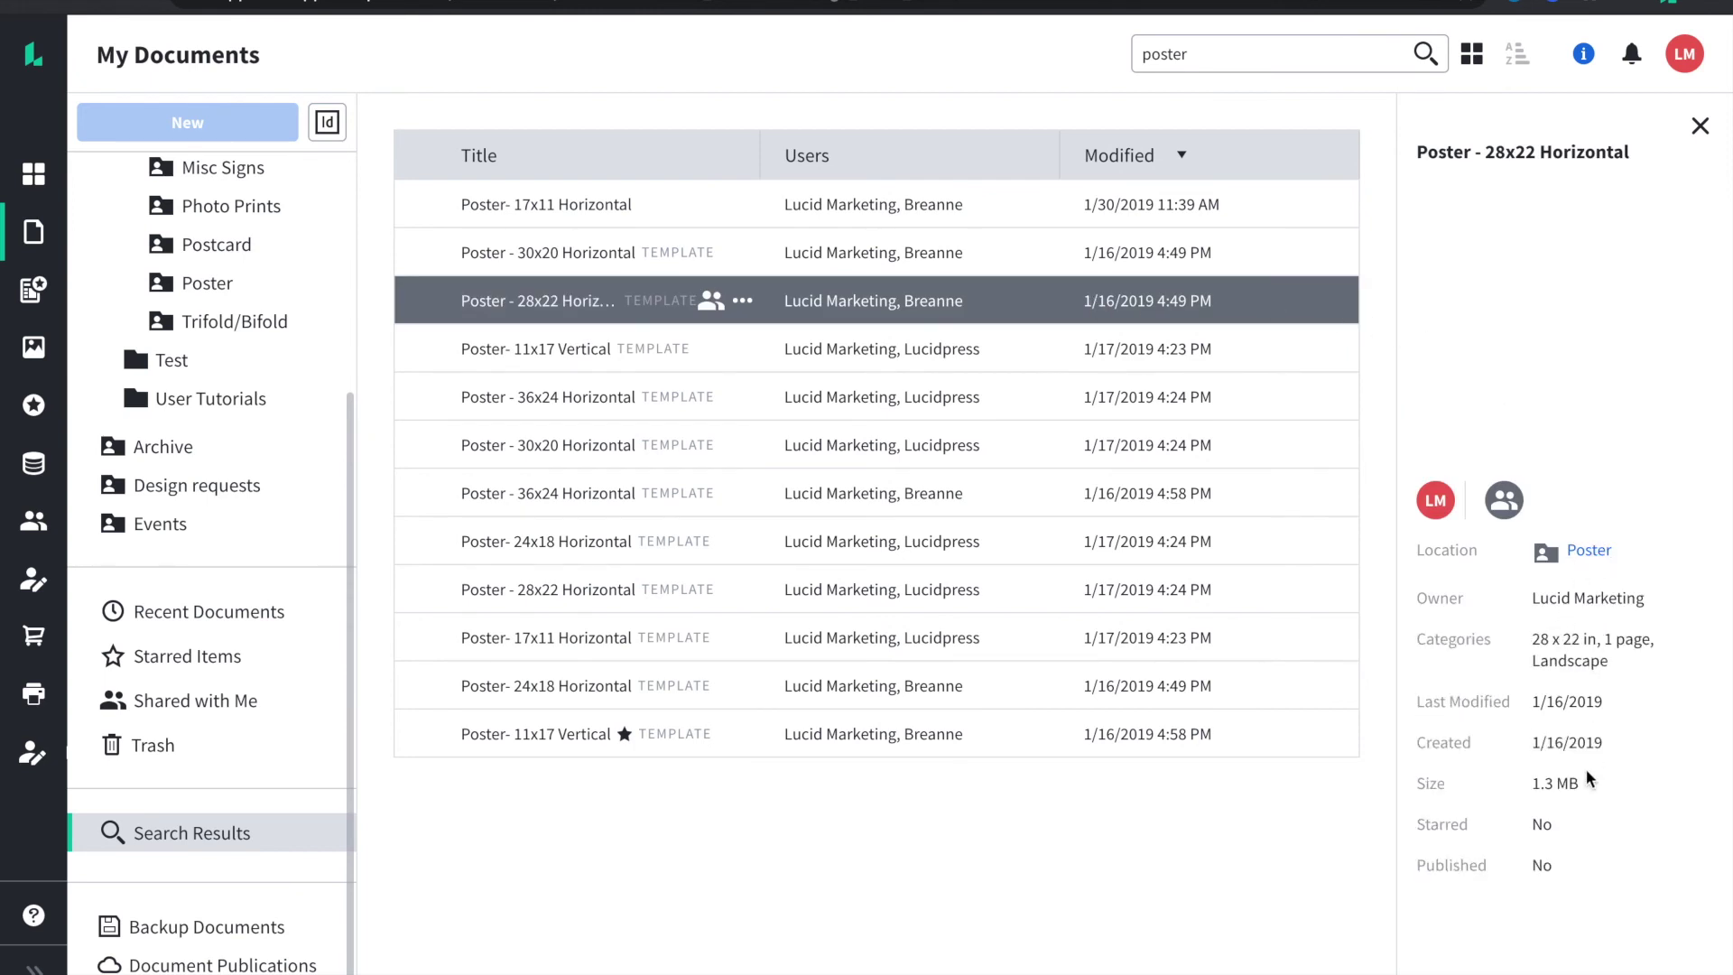